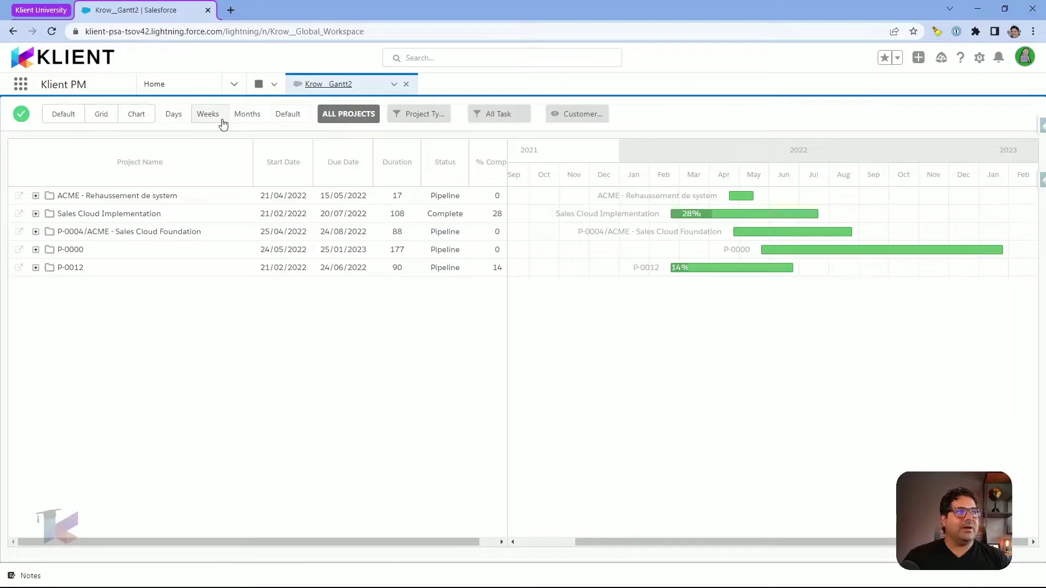
Step: Filter the Gantt by project type so that only Customer projects are displayed
left_click(417, 117)
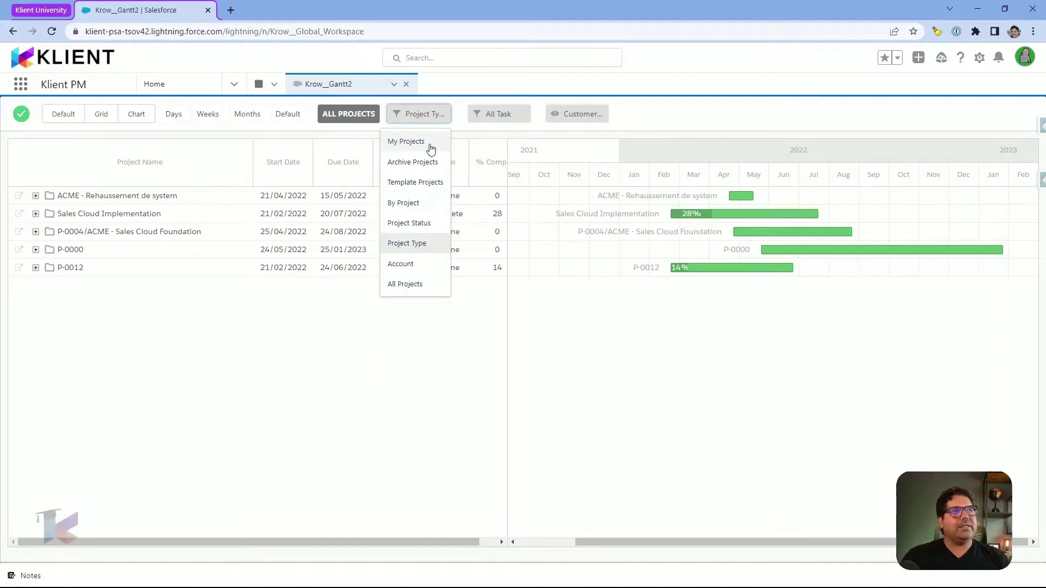
left_click(417, 246)
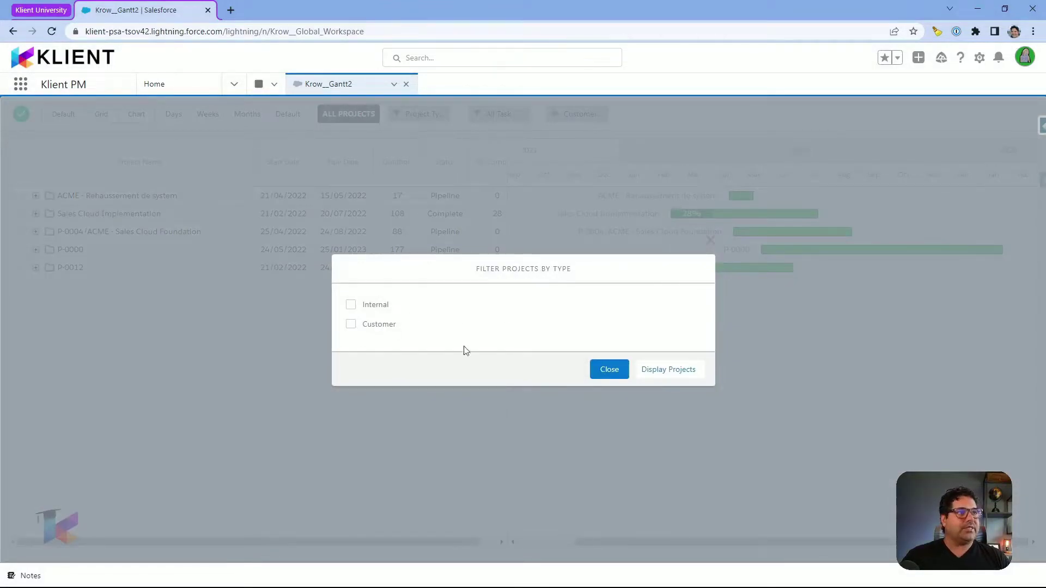
left_click(351, 326)
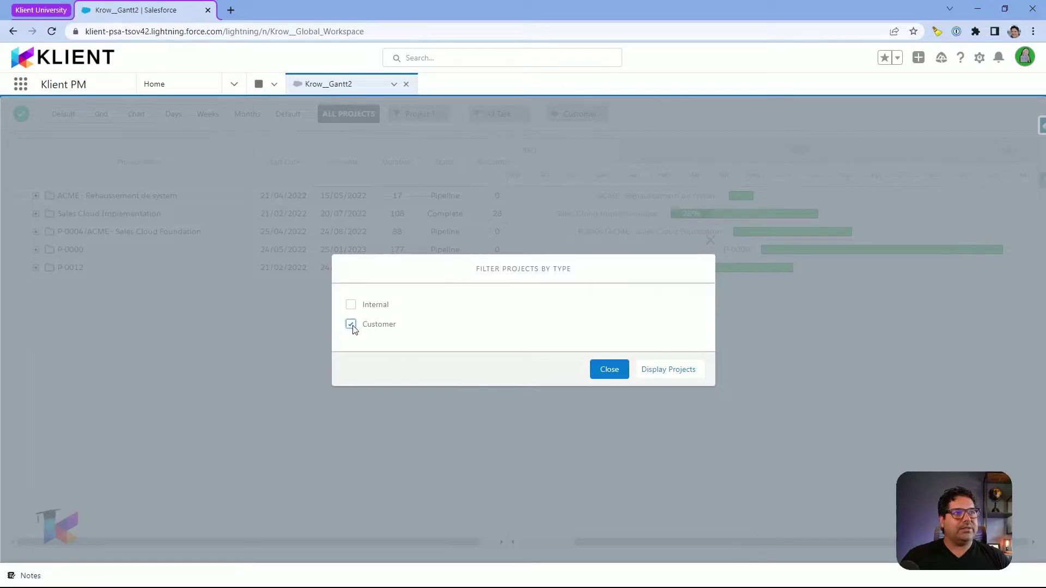
left_click(667, 374)
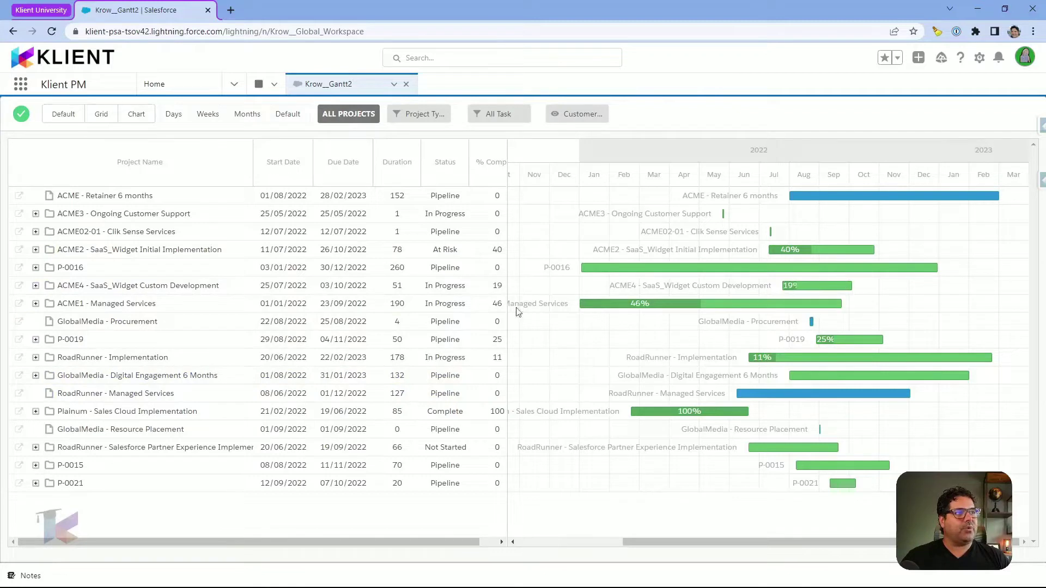
Step: Review which columns can be shown or hidden in the project grid
right_click(339, 181)
mouse_move(380, 215)
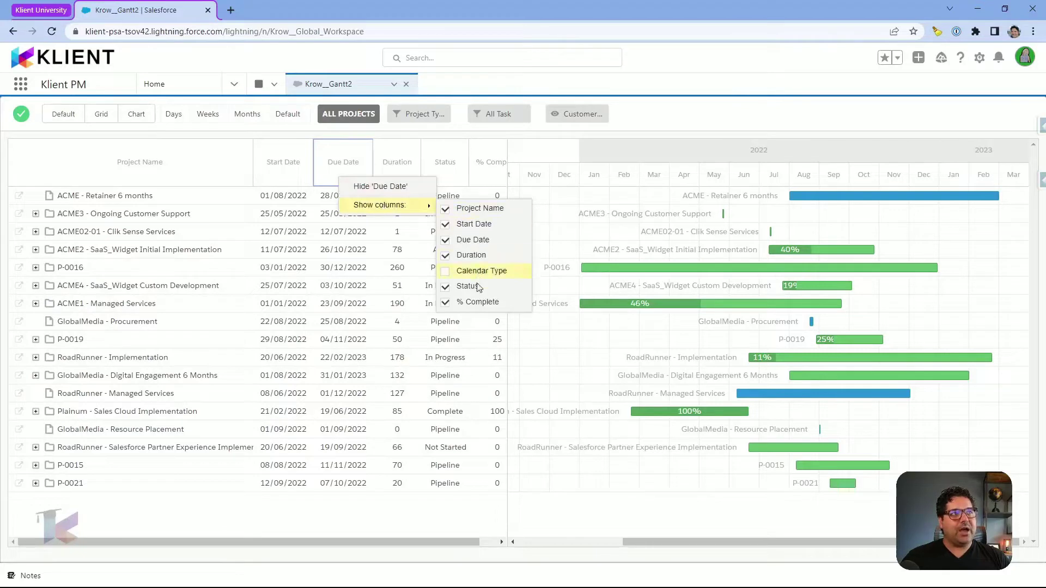
left_click(253, 137)
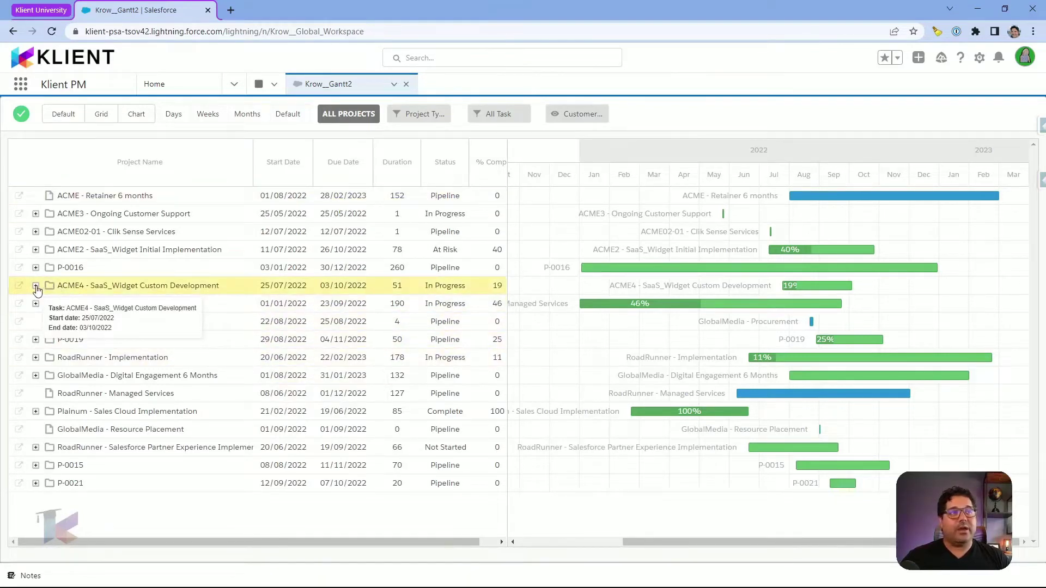
Step: Expand the projects ACME2 - SaaS_Widget Initial Implementation and ACME4 - SaaS_Widget Custom Development to view their phases
left_click(35, 249)
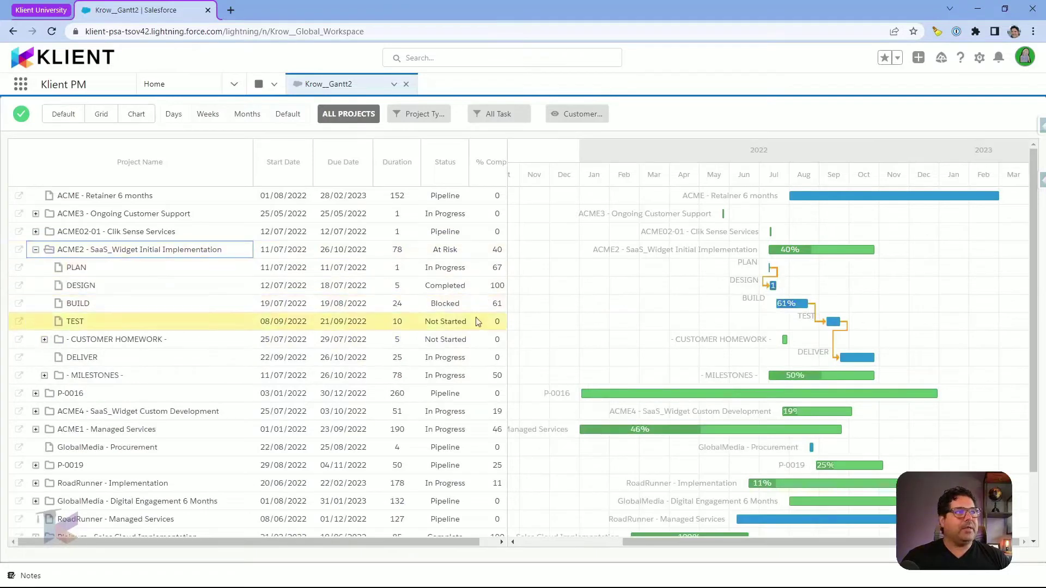
left_click(35, 411)
scroll(95, 418, "down", 4)
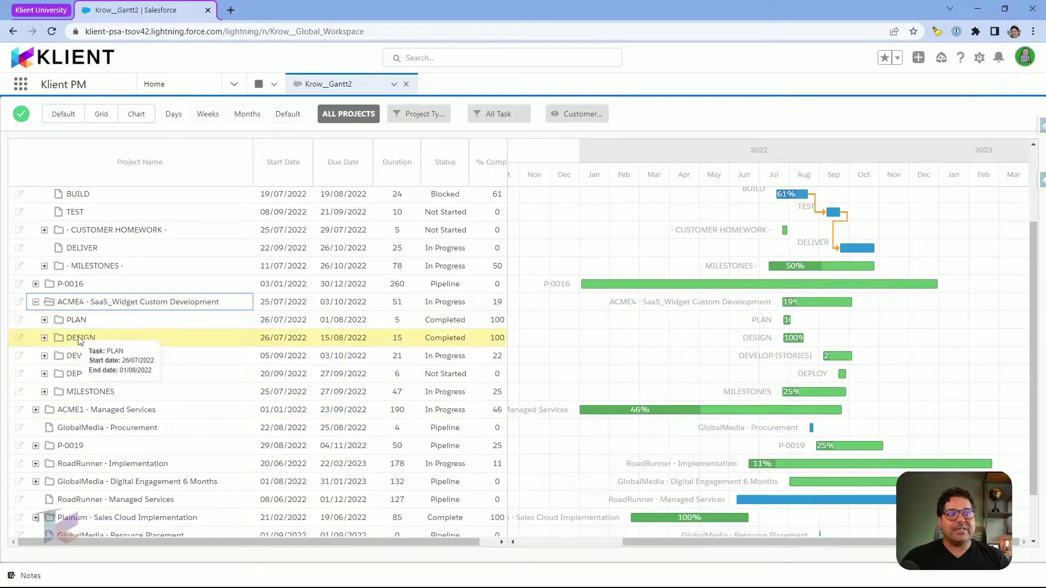
Step: Expand the PLAN, DESIGN and DEVELOP (STORIES) phases of ACME4 - SaaS_Widget Custom Development to view their tasks
left_click(45, 322)
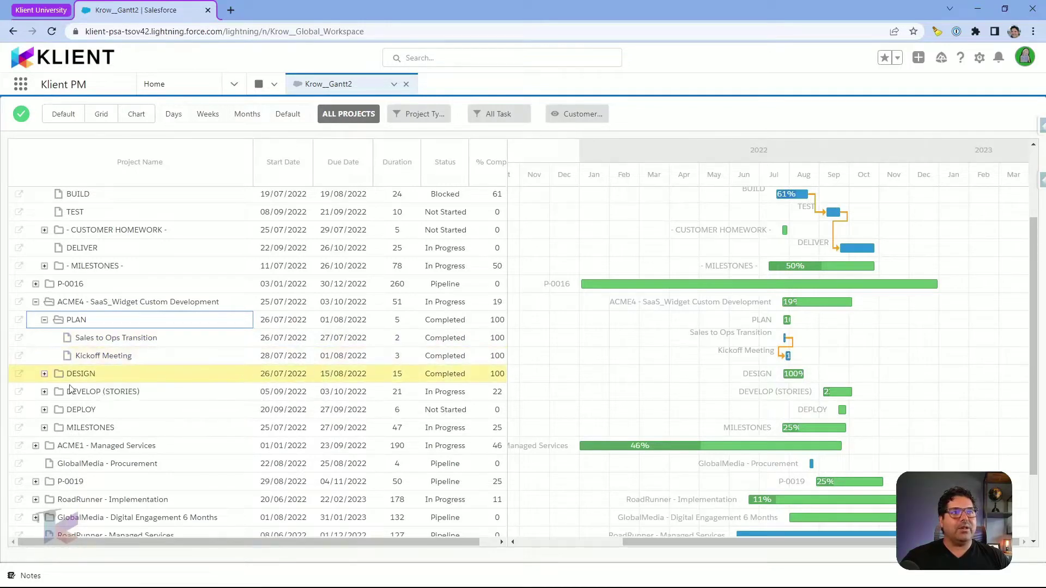
left_click(44, 374)
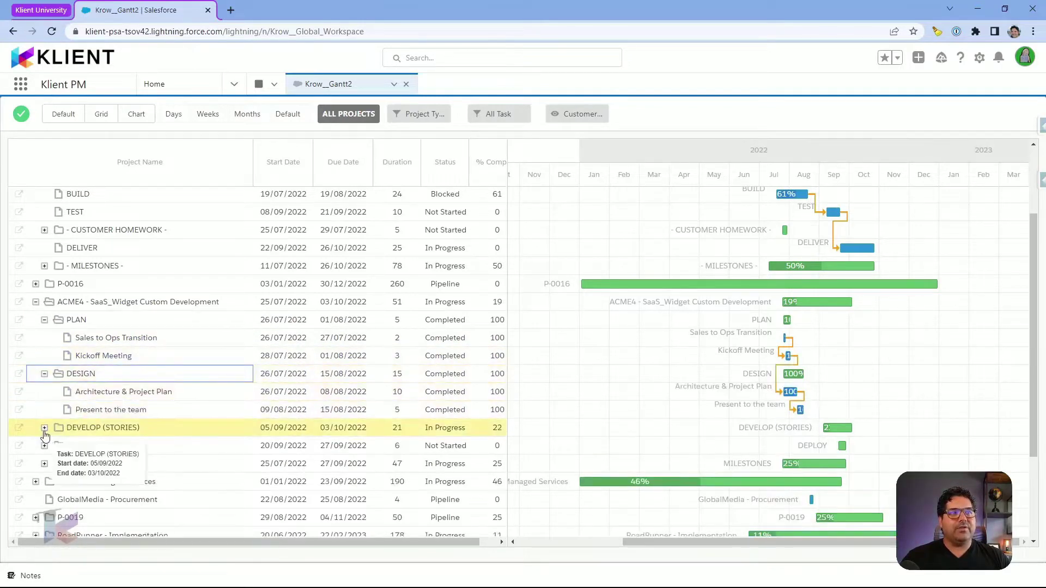
left_click(44, 429)
scroll(46, 403, "down", 1)
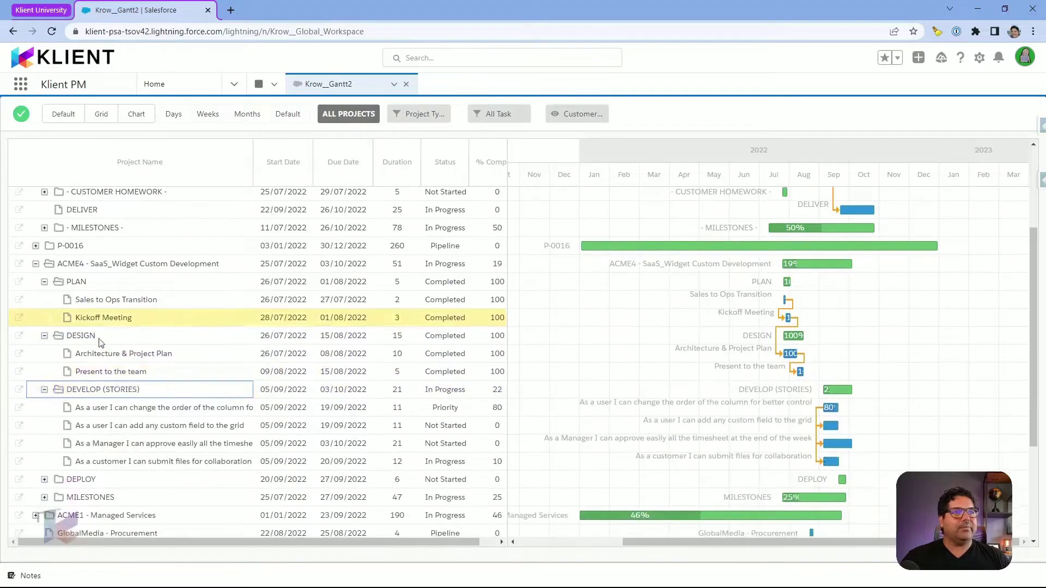
scroll(456, 403, "down", 1)
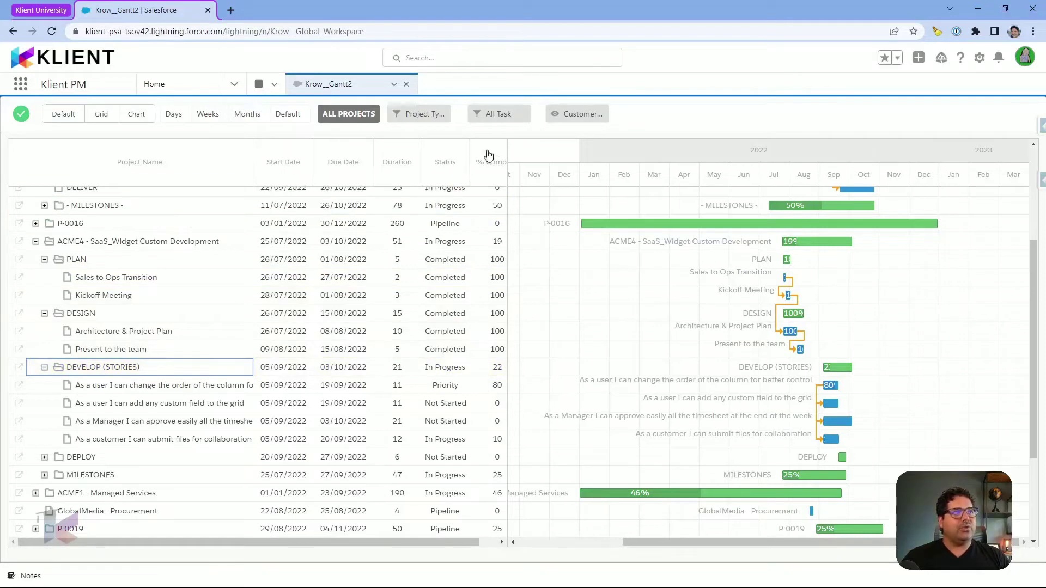
Step: Look at the field, operator and value settings for adding a task filter, and cancel the new criterion
left_click(497, 115)
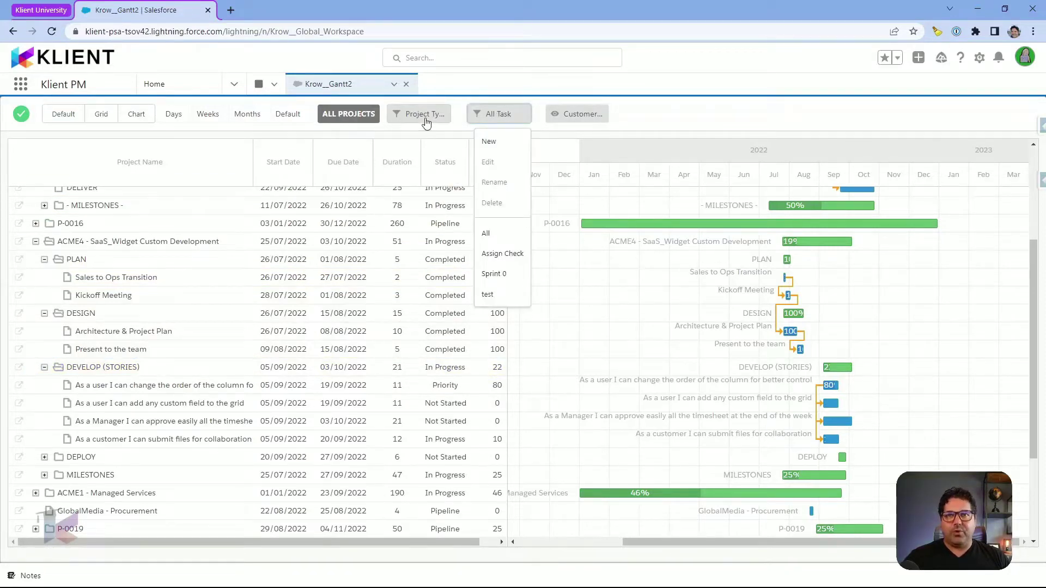
left_click(488, 161)
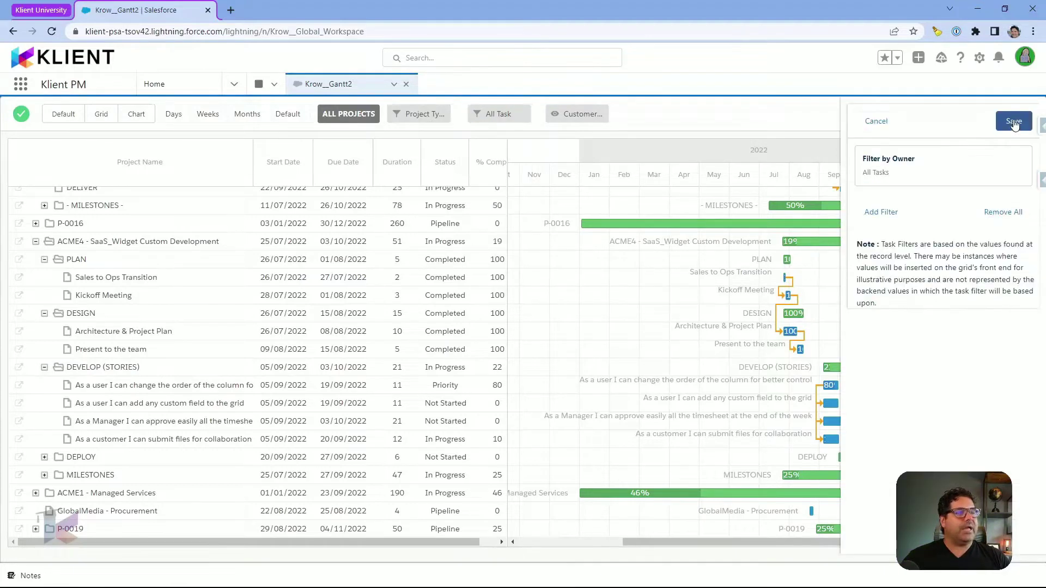
left_click(887, 212)
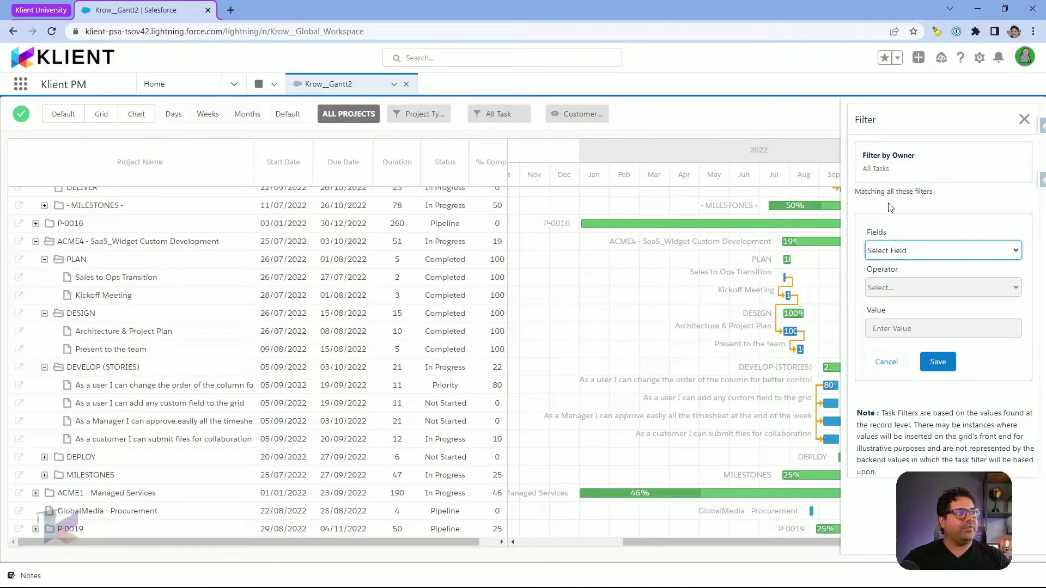
left_click(886, 361)
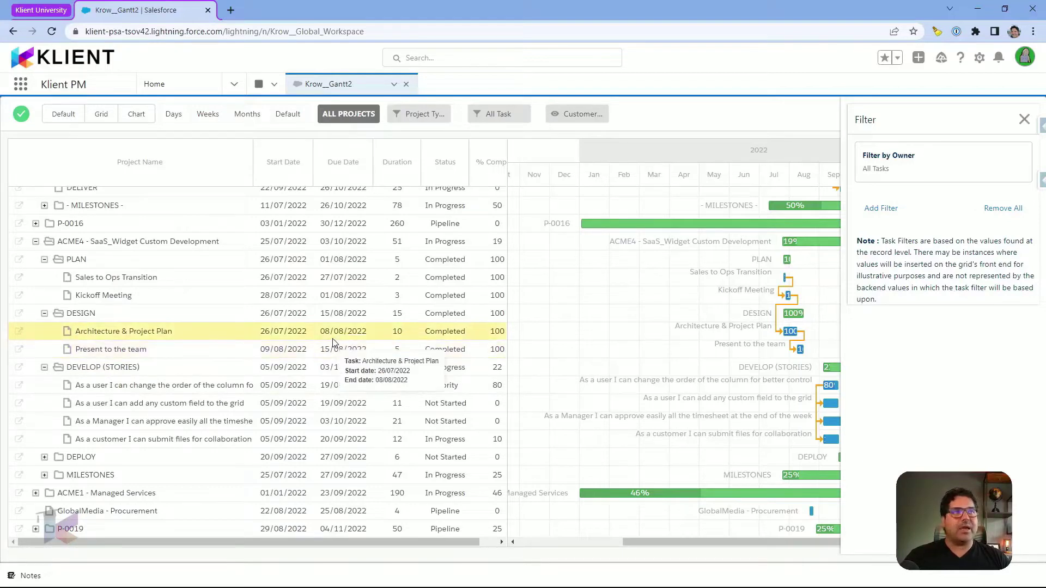
Step: Search the available items for "res" and open the Resource Planner
left_click(27, 89)
type("globa")
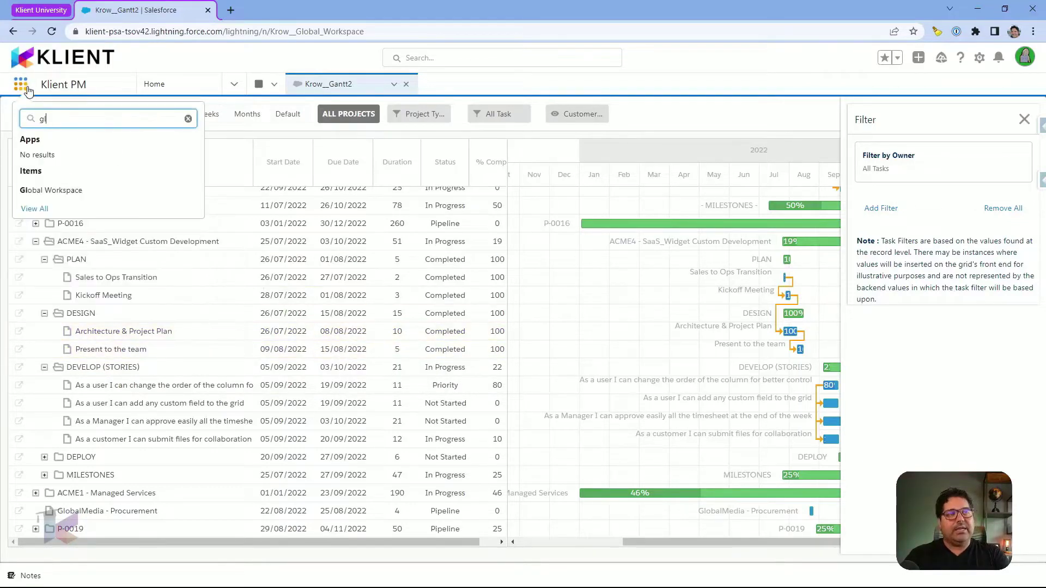
key("BackSpace")
key("BackSpace")
key("BackSpace")
key("BackSpace")
key("BackSpace")
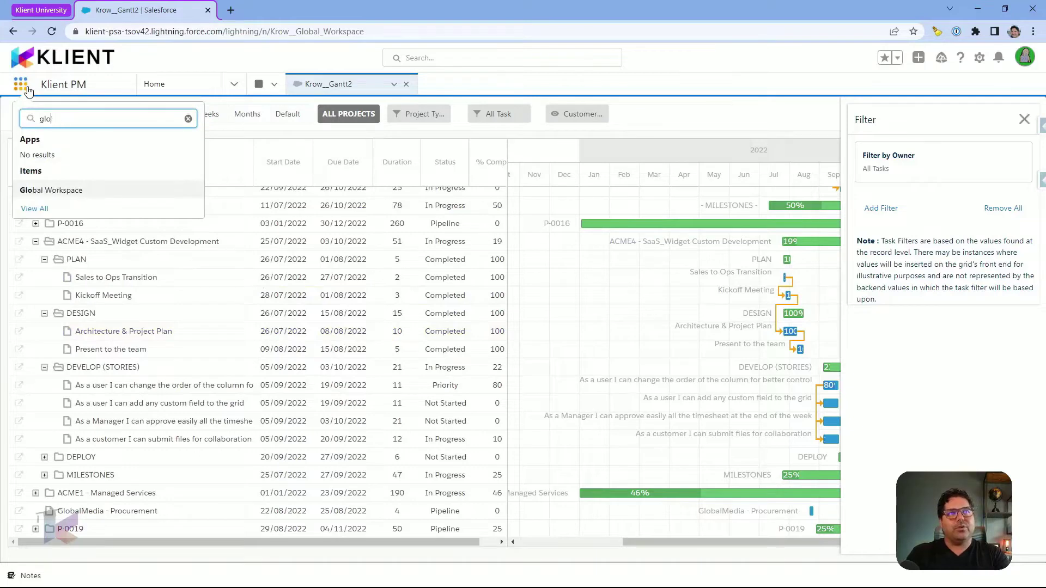
type("res")
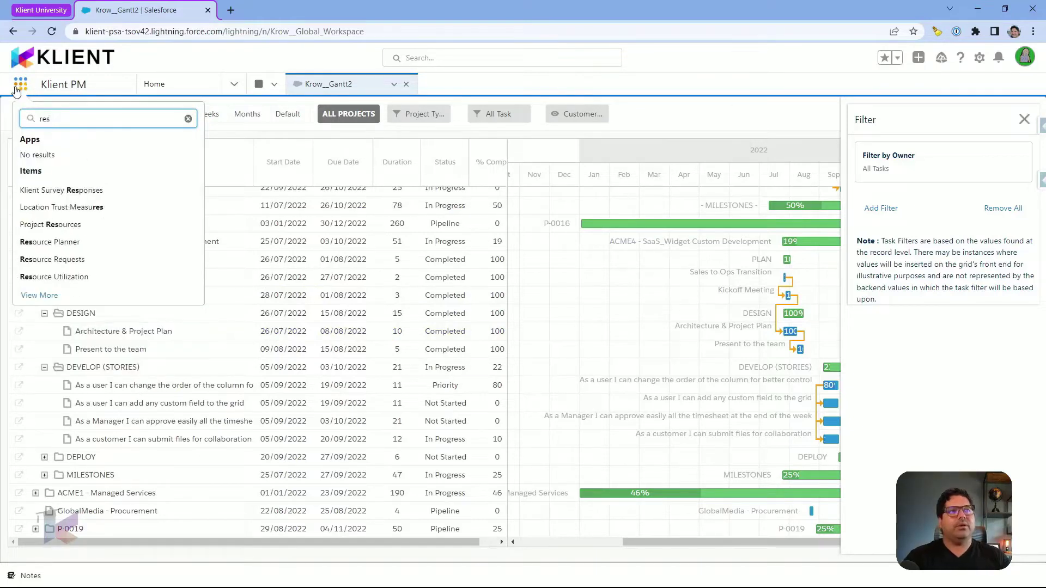
left_click(59, 242)
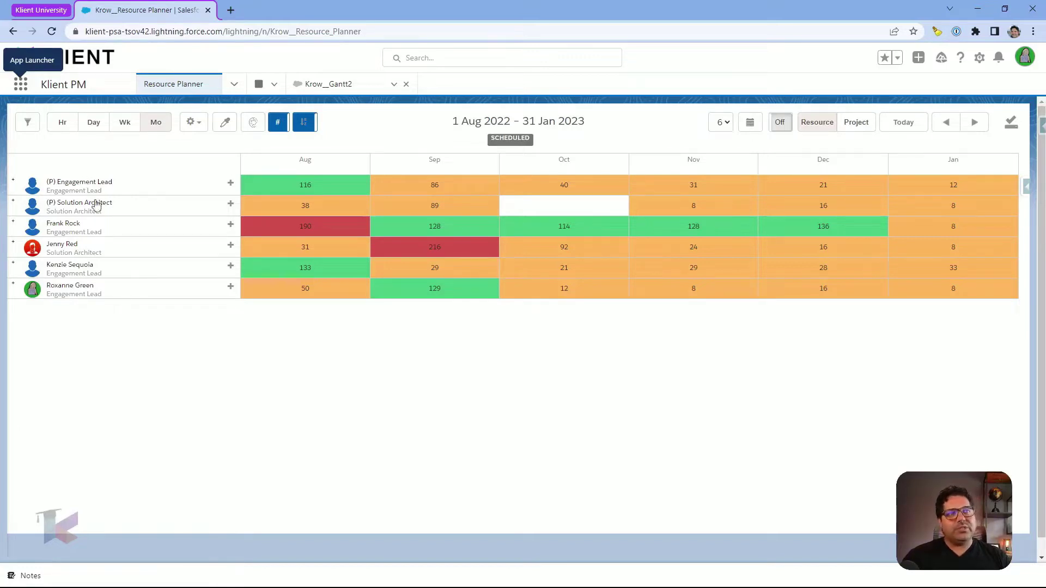
Step: Review the scheduled project assignments of the last-listed engagement lead, and switch the planner to Planned hours
left_click(94, 294)
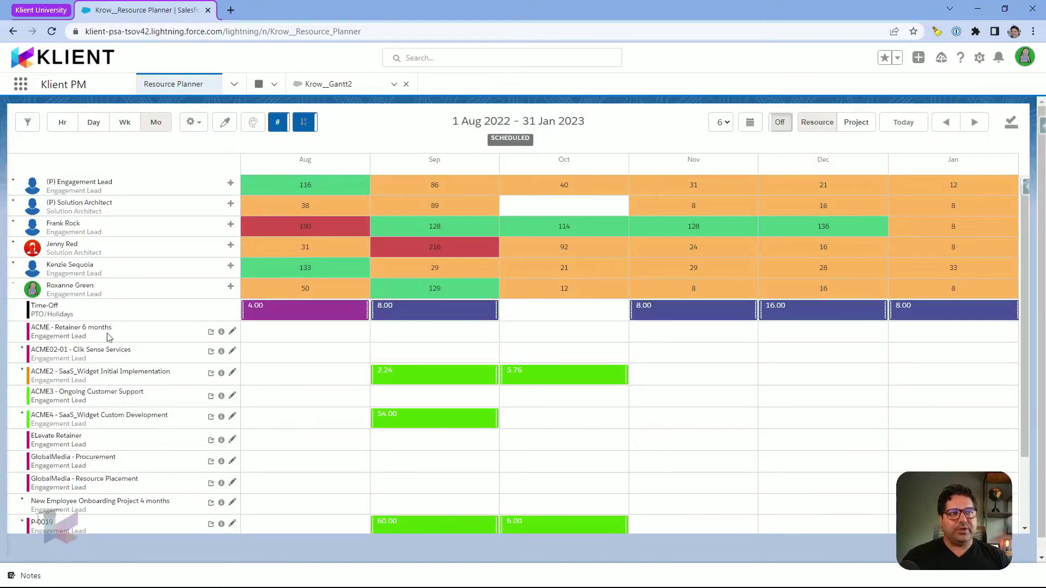
scroll(104, 348, "down", 2)
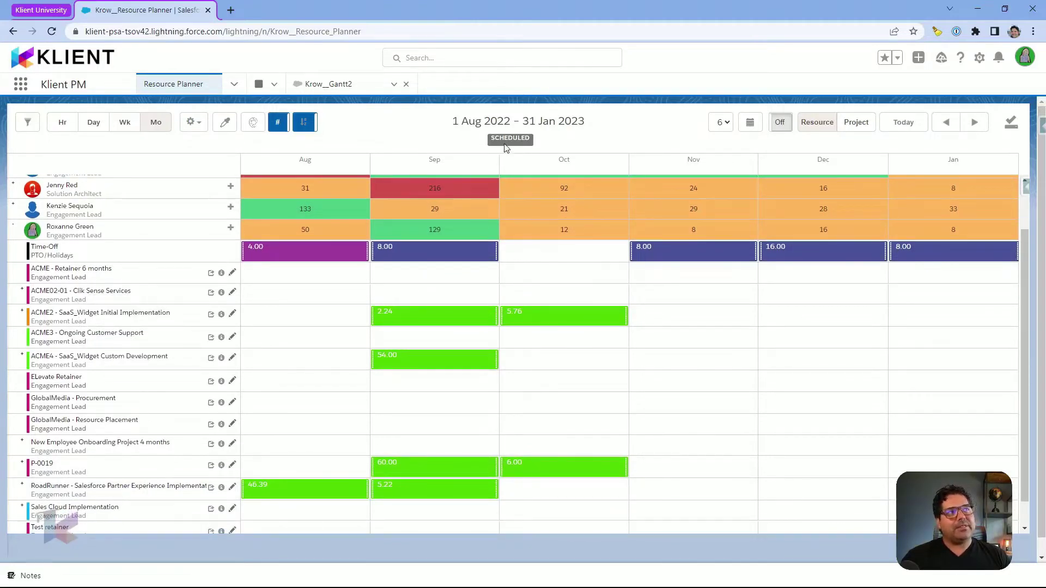
left_click(196, 123)
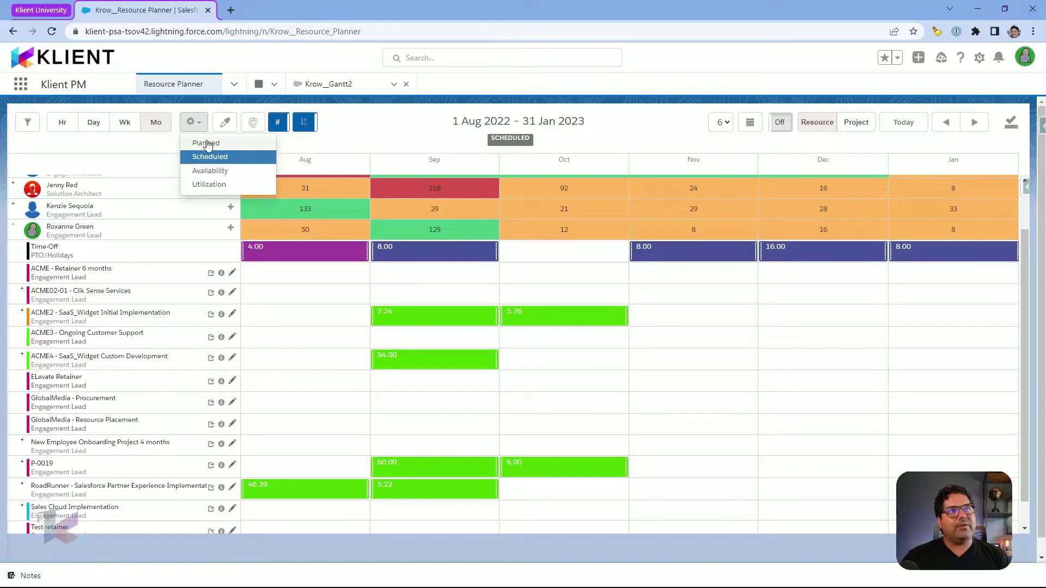
left_click(205, 141)
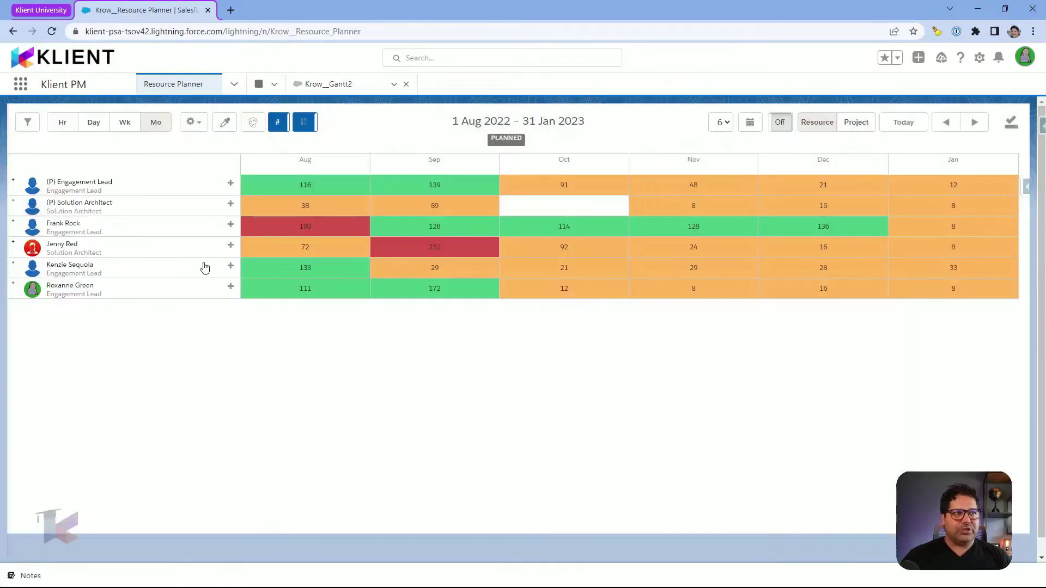
Step: Expand the planned assignments of the last-listed engagement lead and of the named solution architect, and examine their monthly hours per project
left_click(164, 291)
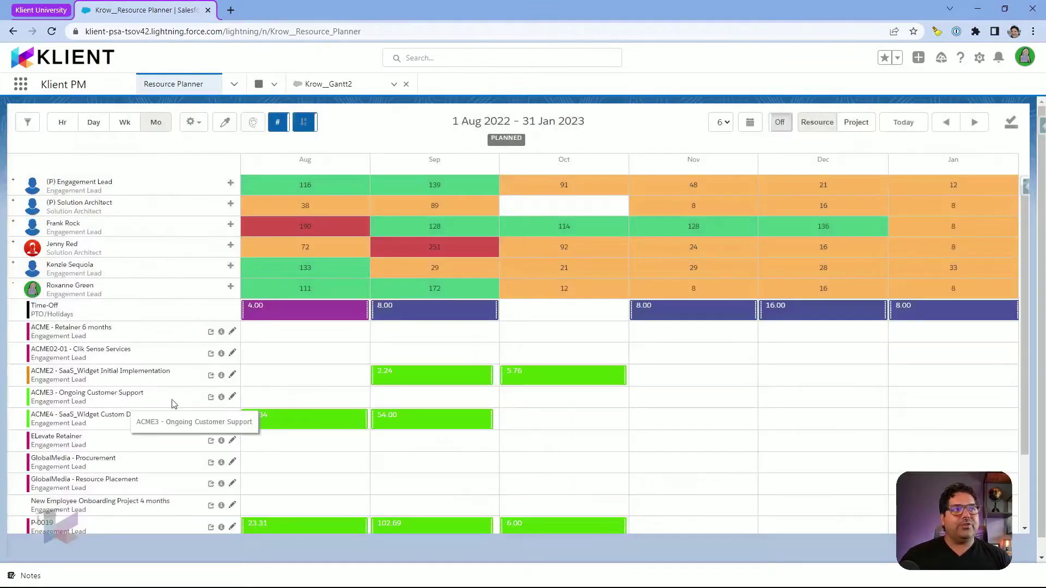
scroll(322, 404, "down", 3)
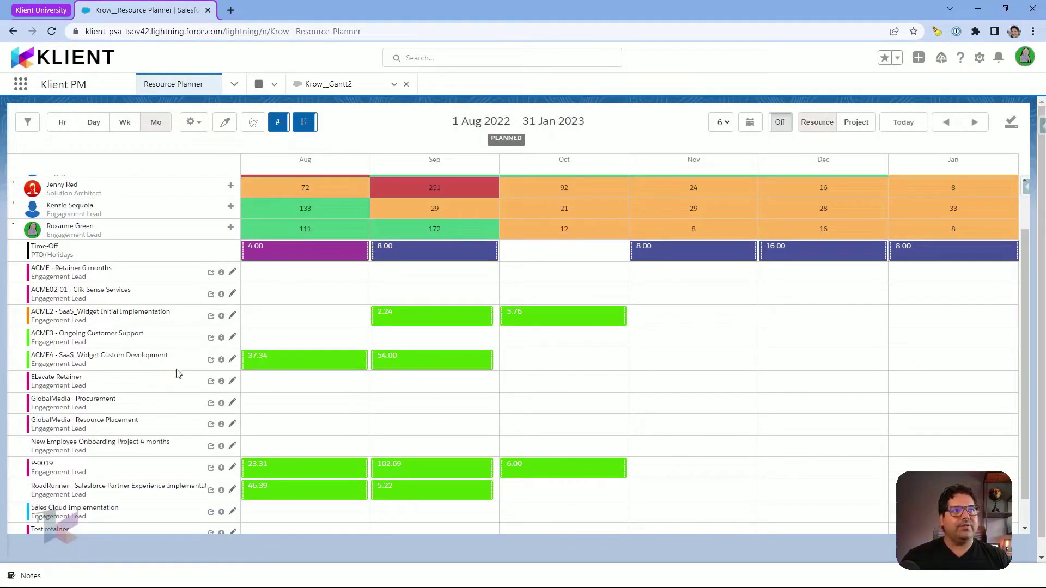
scroll(176, 373, "up", 3)
left_click(127, 244)
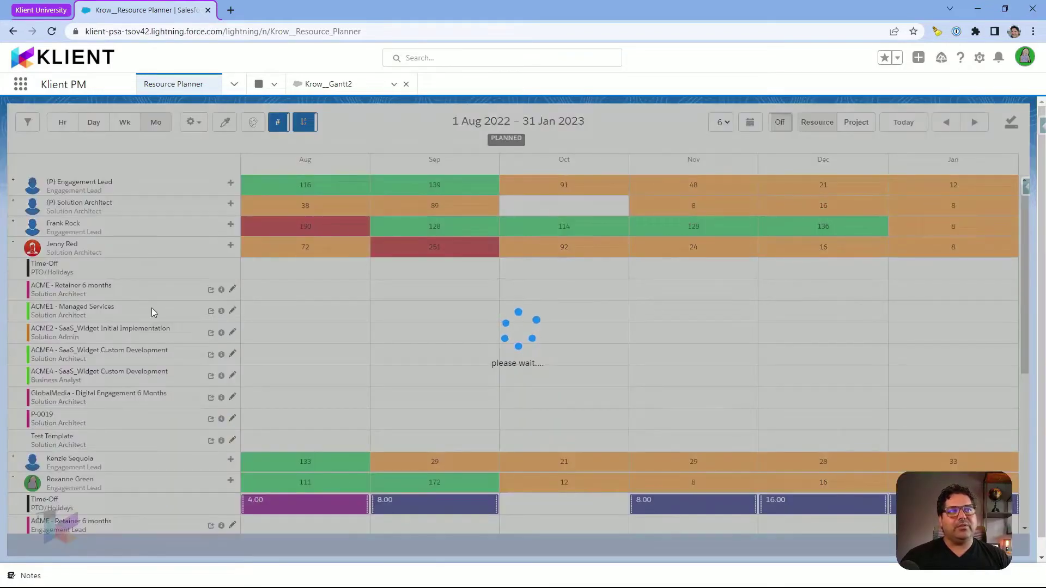
scroll(397, 282, "down", 3)
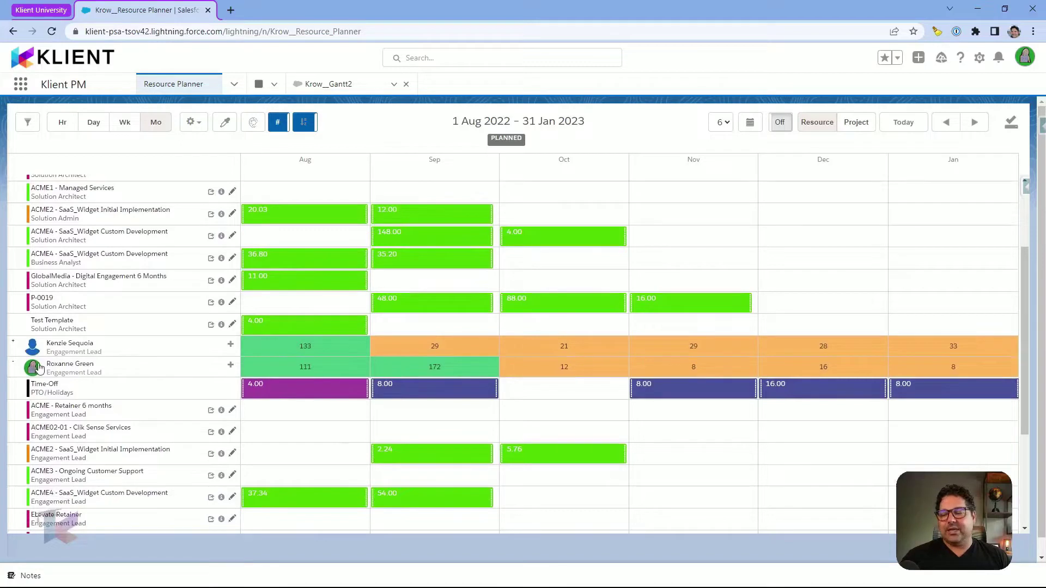
scroll(125, 425, "up", 1)
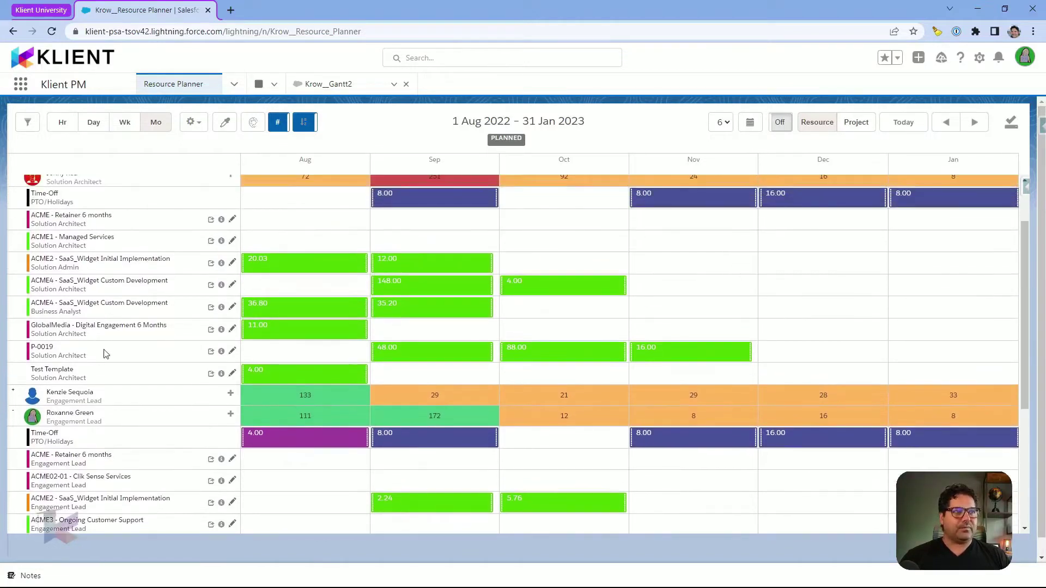
scroll(271, 325, "up", 1)
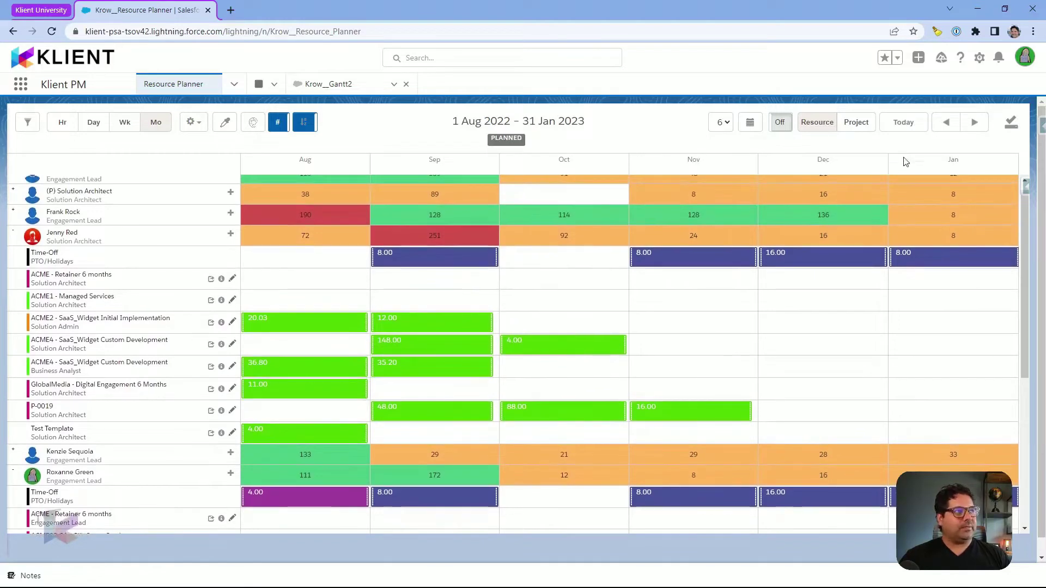
Step: Shift the planner back one month to 1 Jul – 31 Dec 2022, and toggle the additional hours overlay on and off
left_click(946, 122)
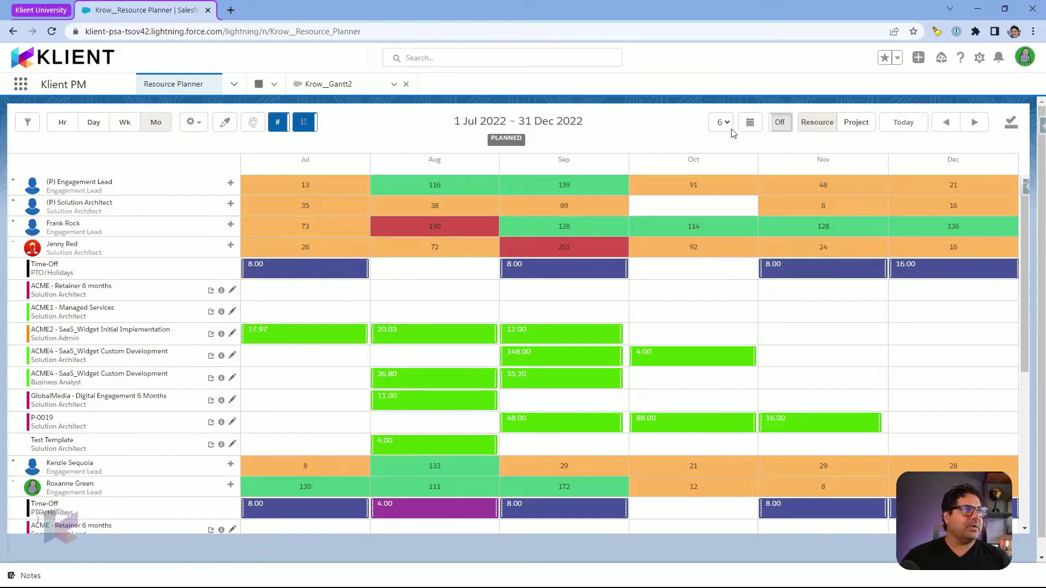
left_click(780, 123)
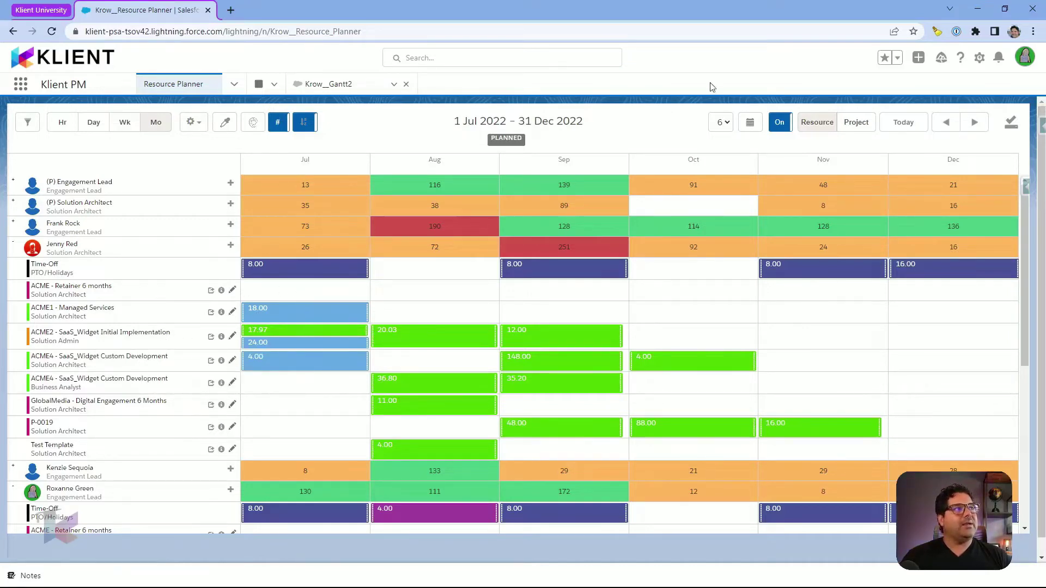
left_click(780, 123)
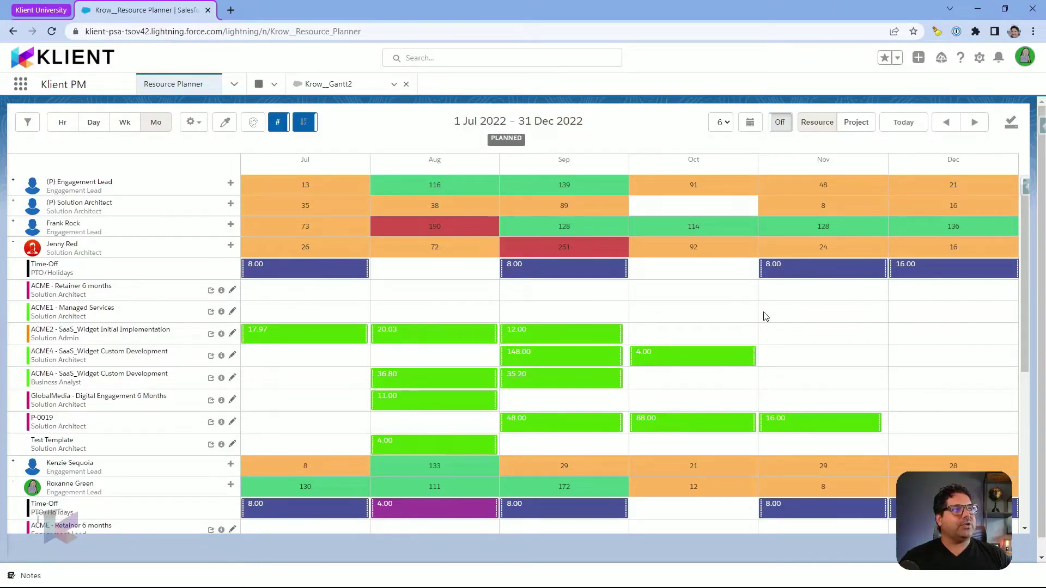
Step: Schedule the expanded solution architect on ACME1 - Managed Services from 02/11/2022 to 30/12/2022 as Soft Booked with 60 total hours
left_click_drag(765, 316, 1016, 313)
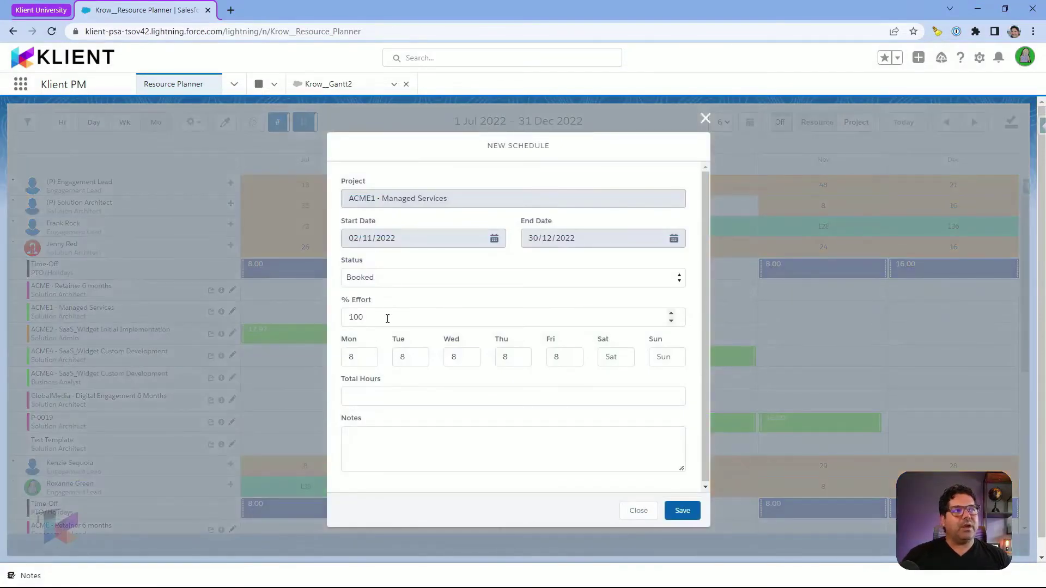
left_click(385, 277)
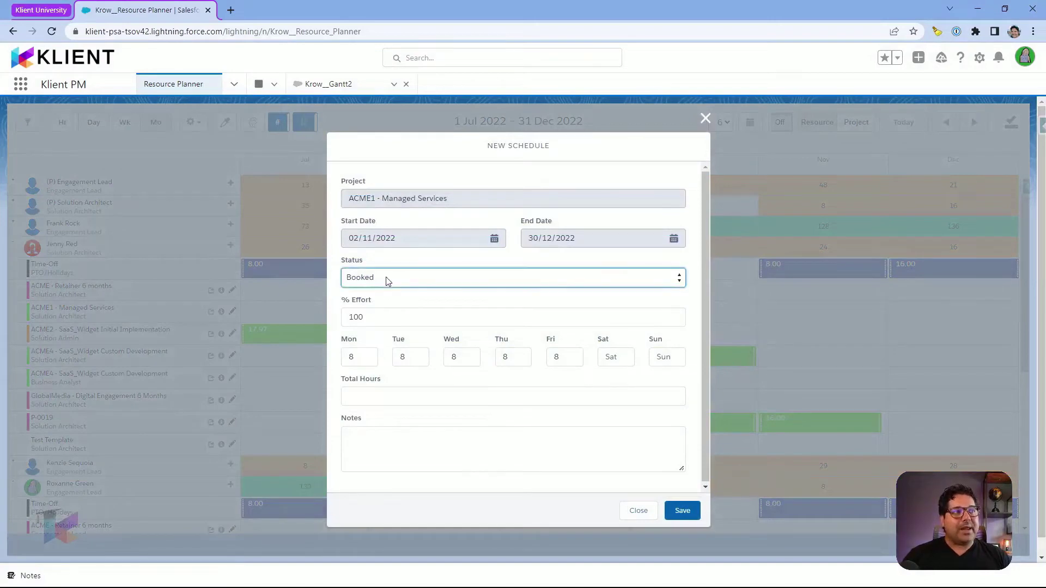
left_click(374, 306)
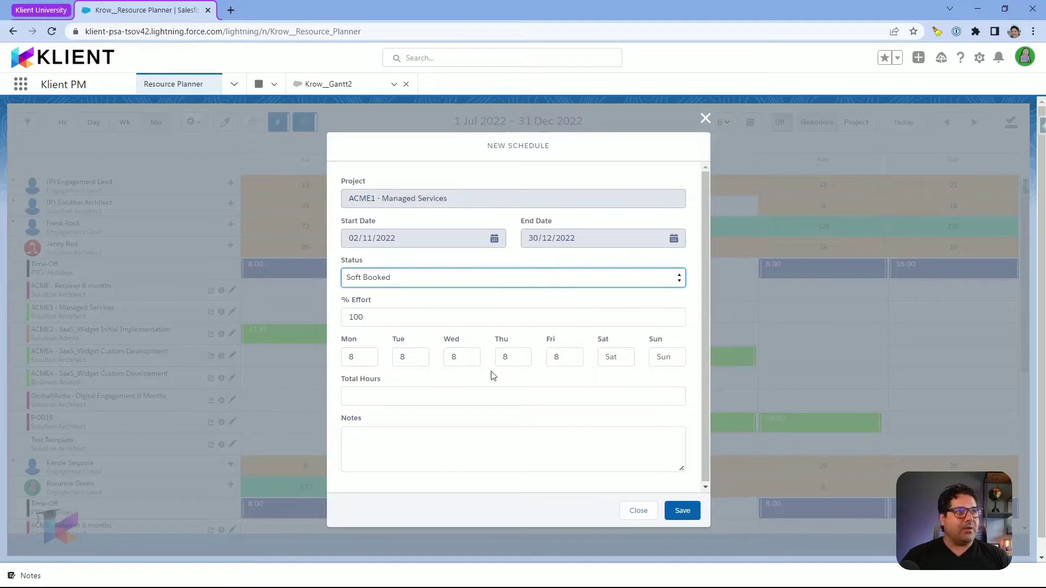
left_click(476, 395)
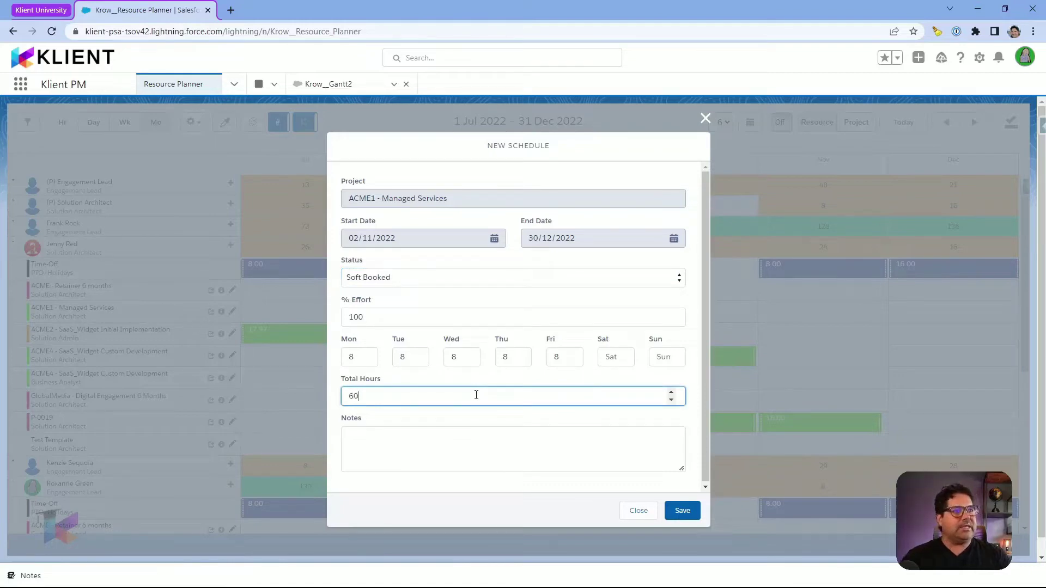
left_click(682, 514)
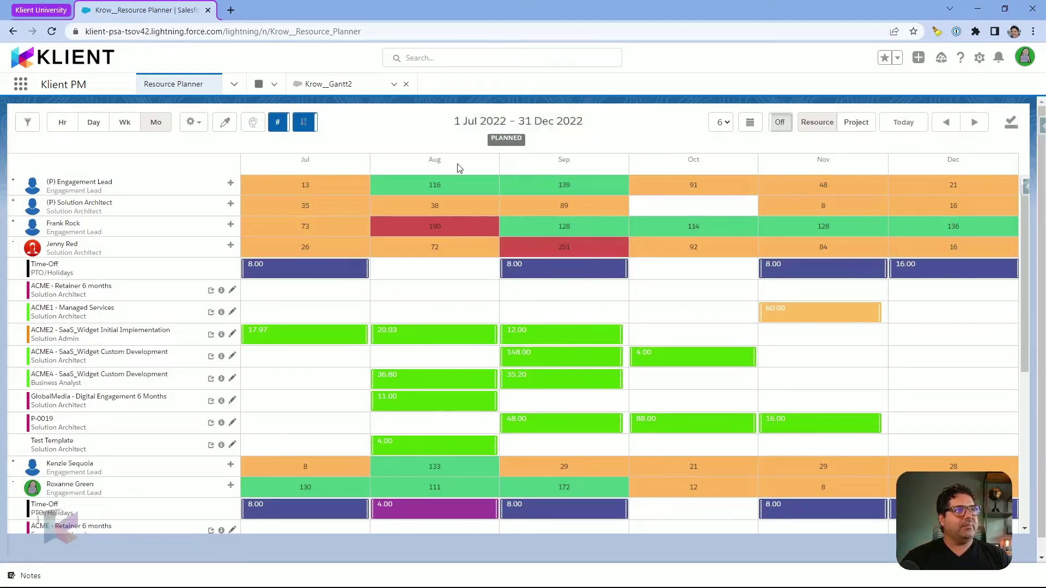
Step: Inspect the November assignment schedule on ACME1 - Managed Services, and shift the planner forward to 1 Aug 2022 – 31 Jan 2023
left_click(789, 315)
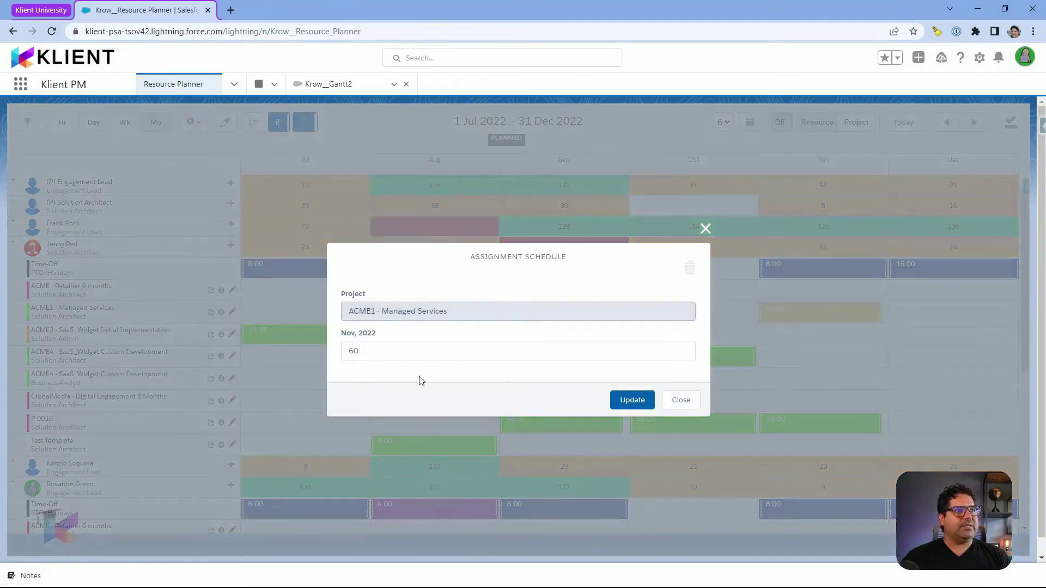
left_click(705, 228)
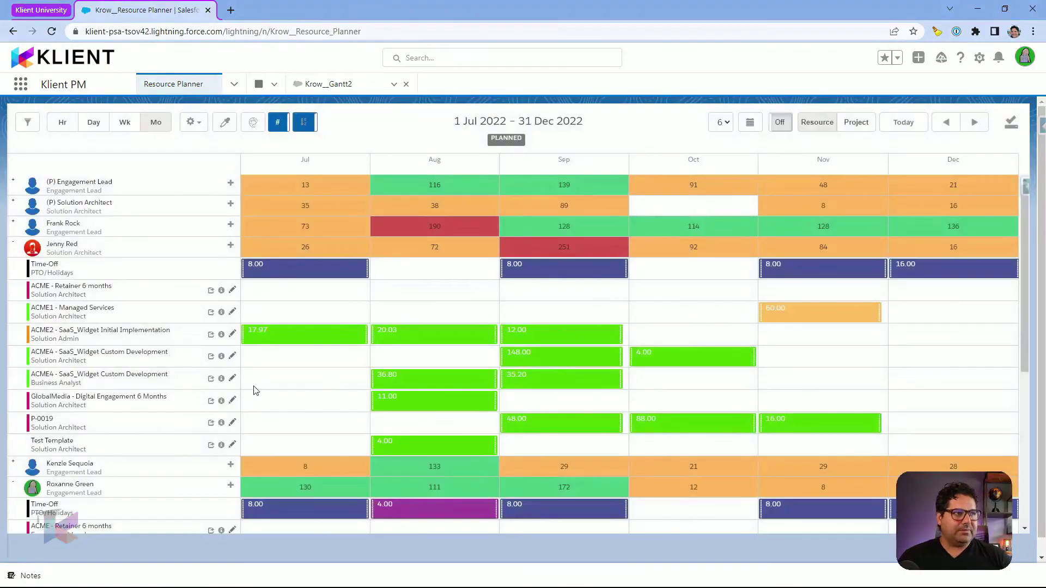
scroll(638, 355, "right", 1)
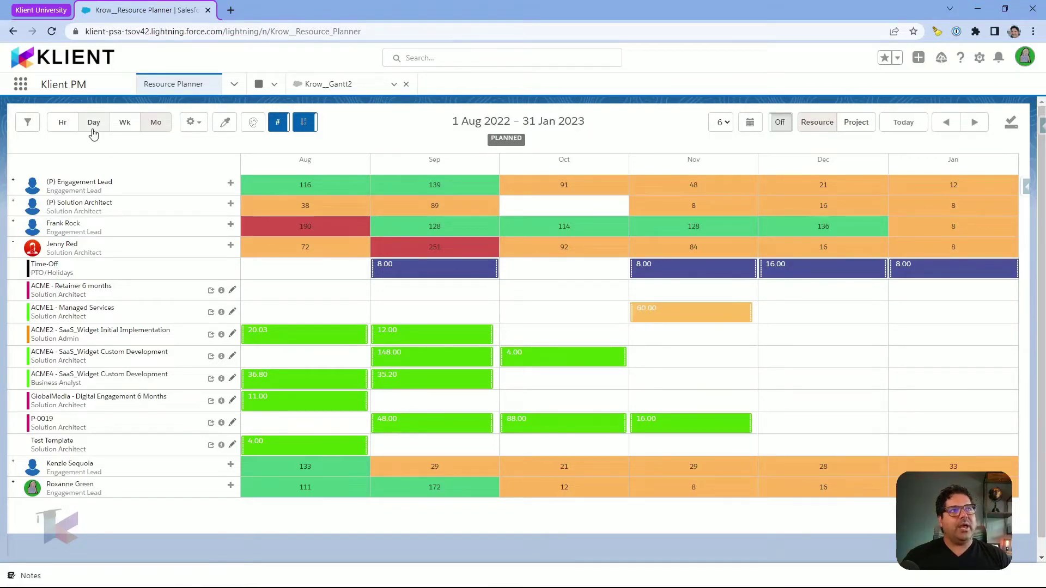
Step: Switch the planner to Scheduled hours and review the named solution architect's project assignments
left_click(194, 123)
left_click(208, 160)
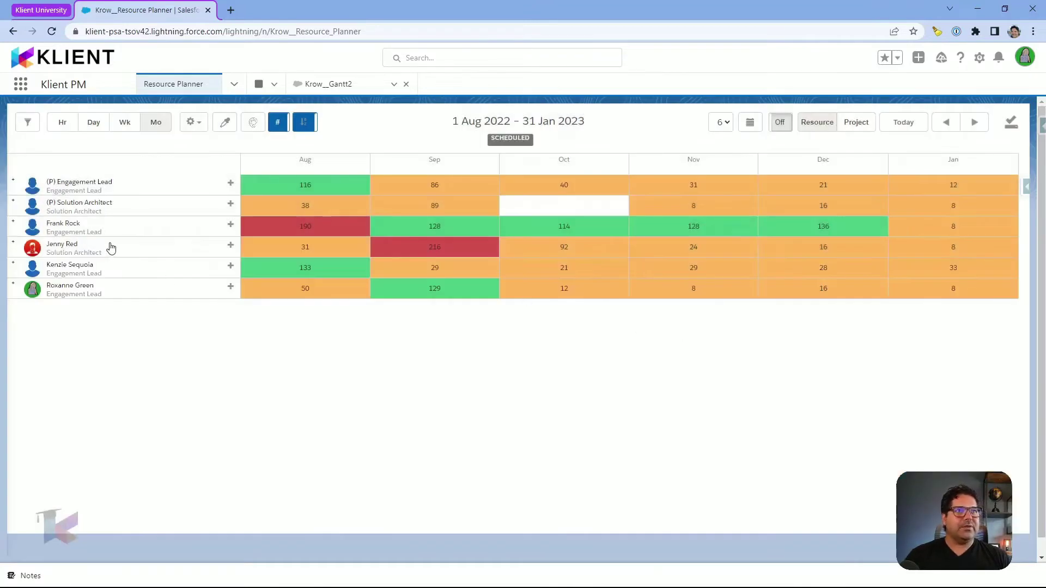
left_click(110, 249)
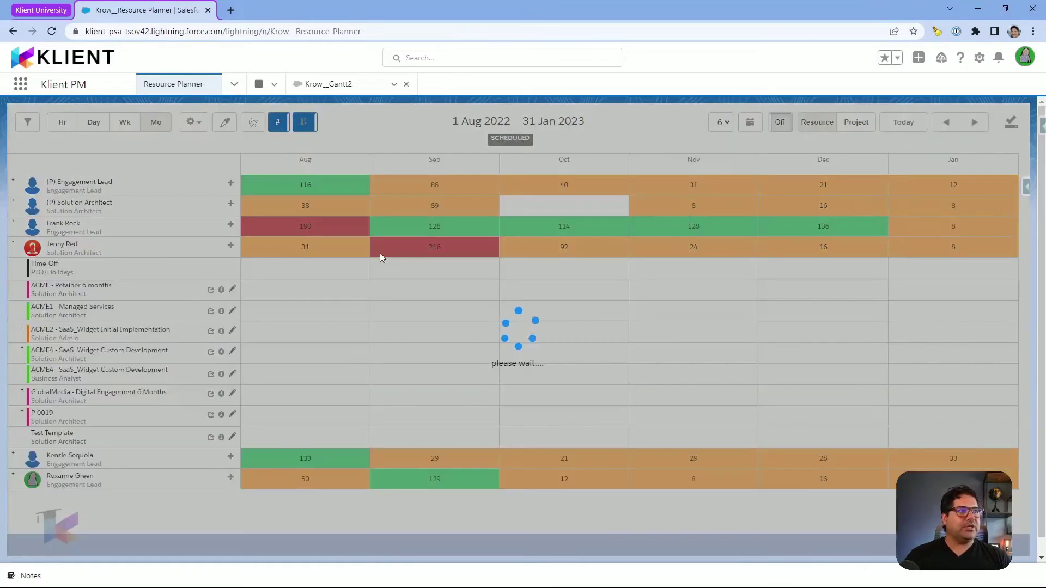
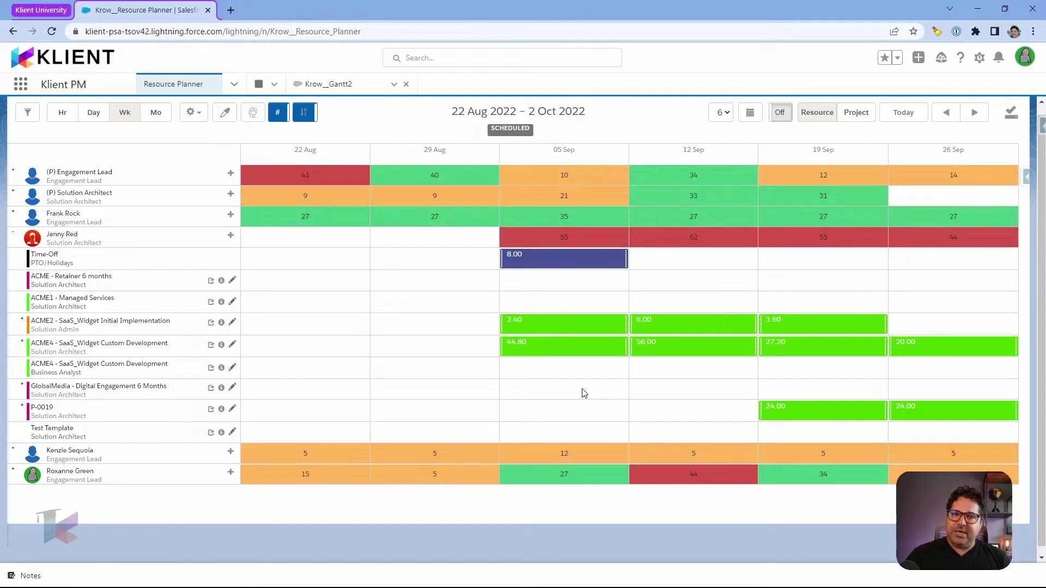
scroll(546, 434, "down", 1)
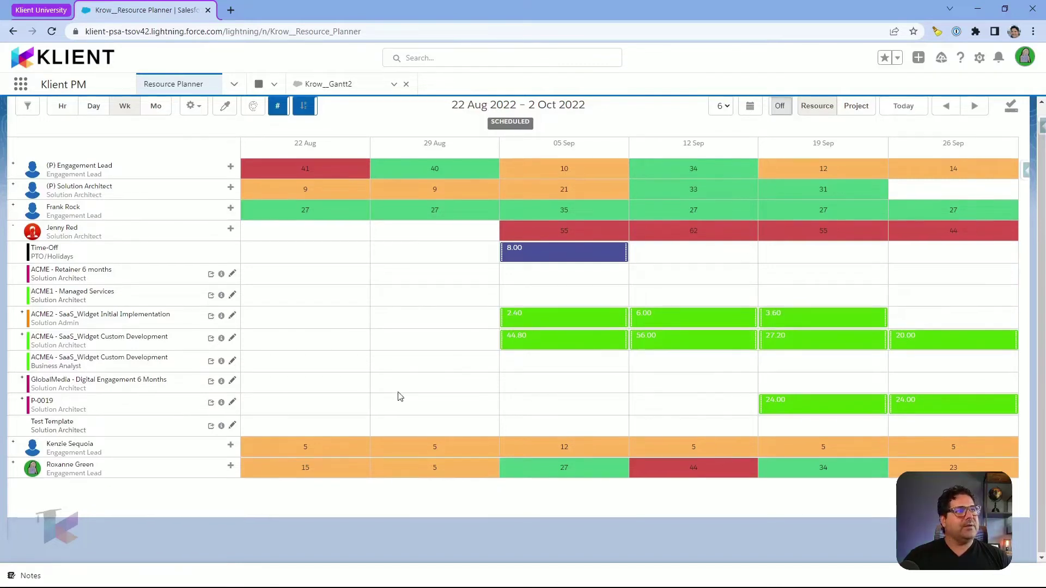
scroll(393, 388, "up", 1)
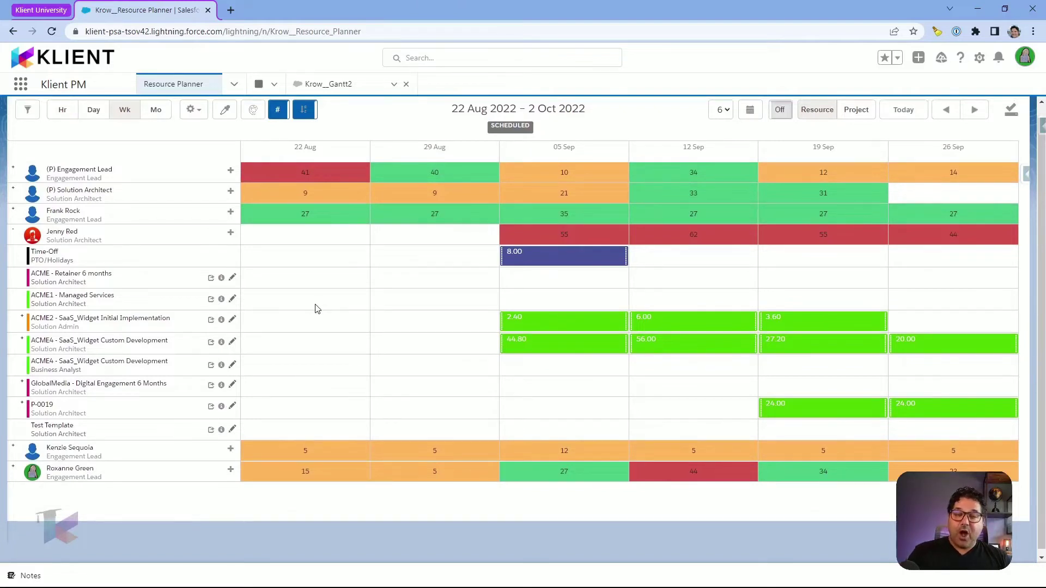
Step: Open the ACME4 - SaaS_Widget Custom Development project from Klient Projects and display its Resource Plan
left_click(235, 85)
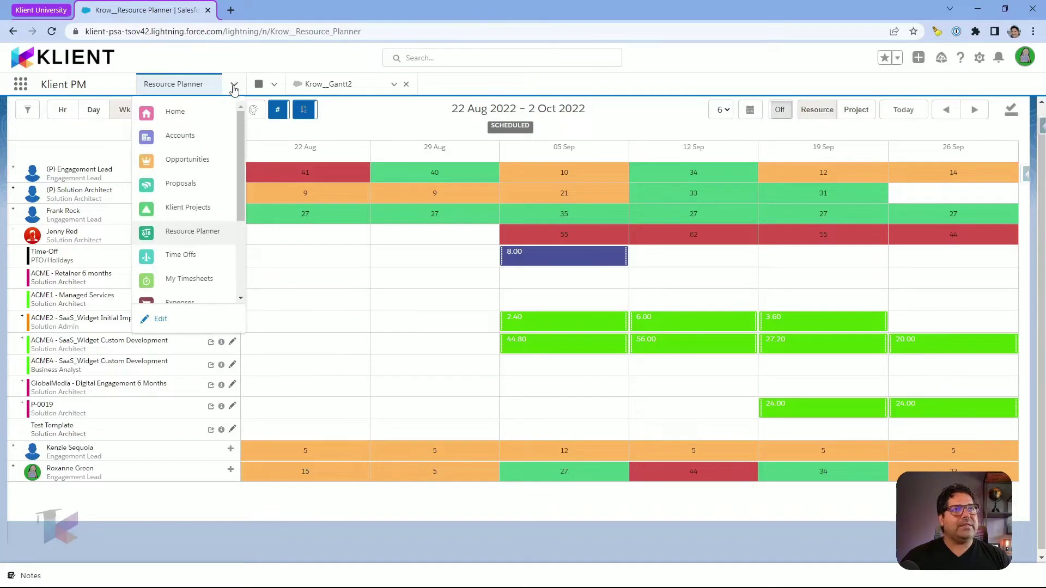
left_click(195, 213)
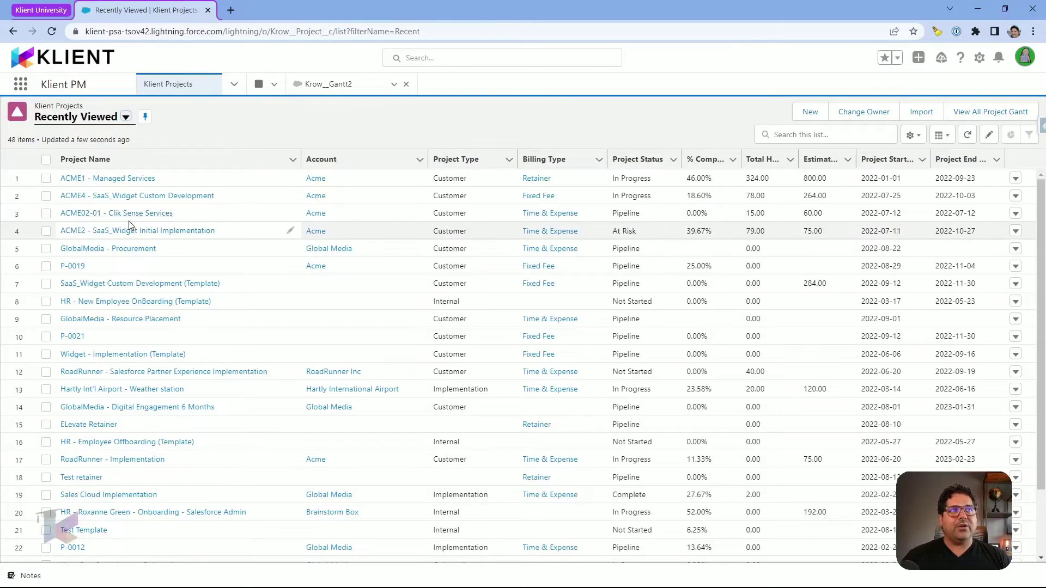
left_click(153, 196)
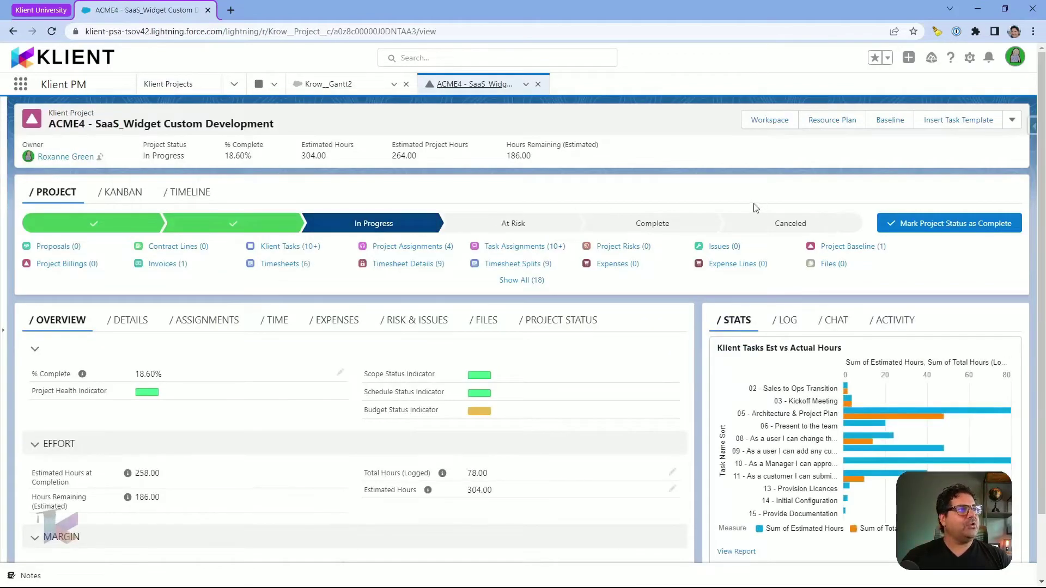
left_click(837, 127)
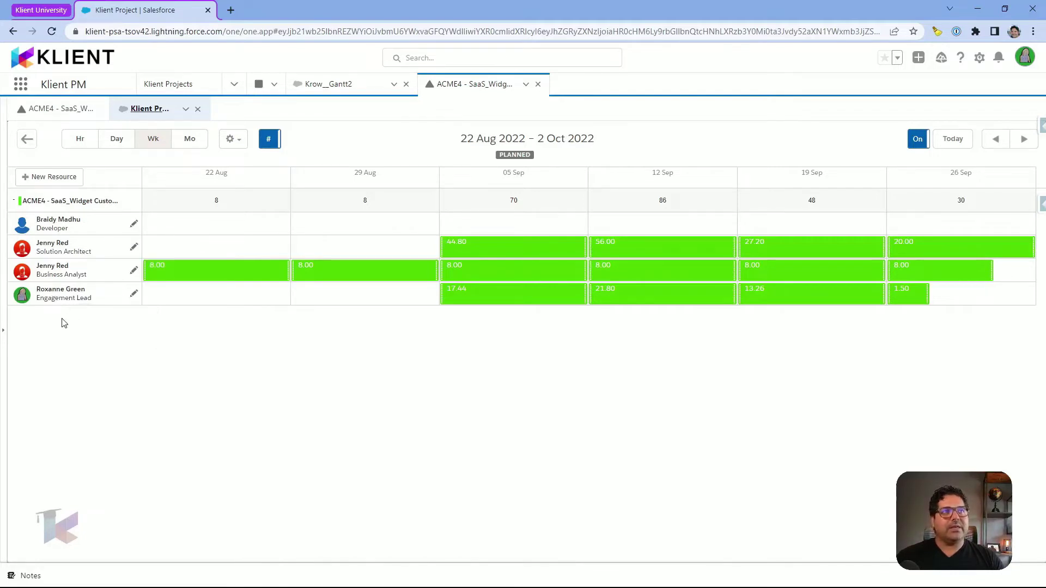
Step: Check the role and booking status of the project's resources, and open the resource request planner for the Business Analyst assignment
mouse_move(64, 256)
mouse_move(71, 299)
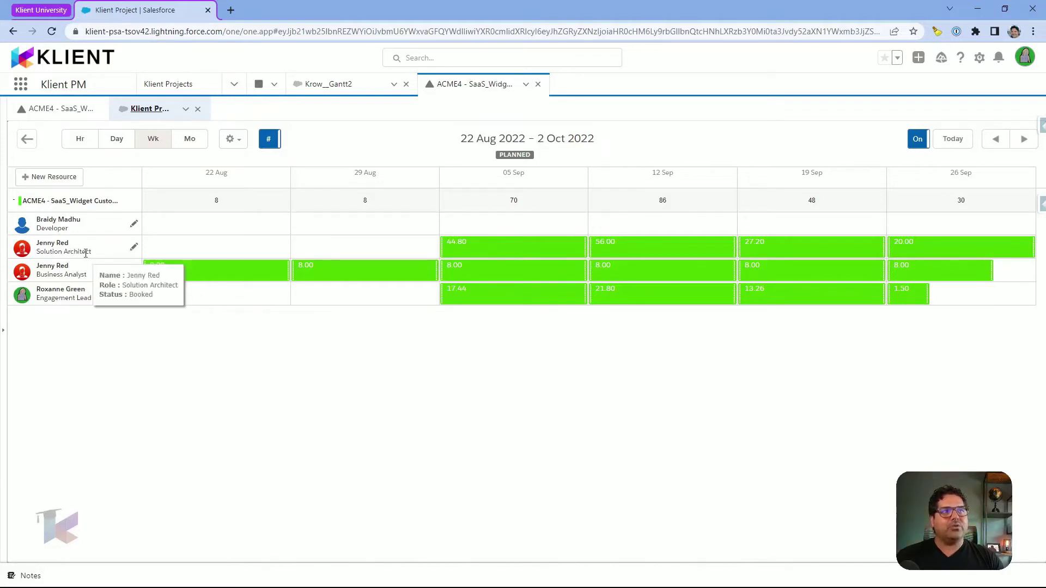
mouse_move(80, 273)
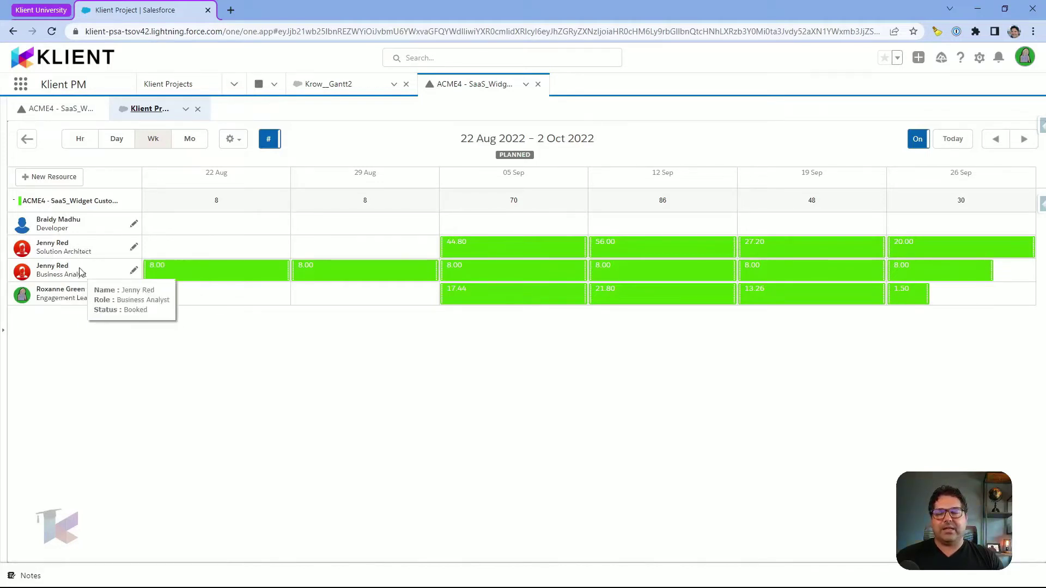
mouse_move(461, 289)
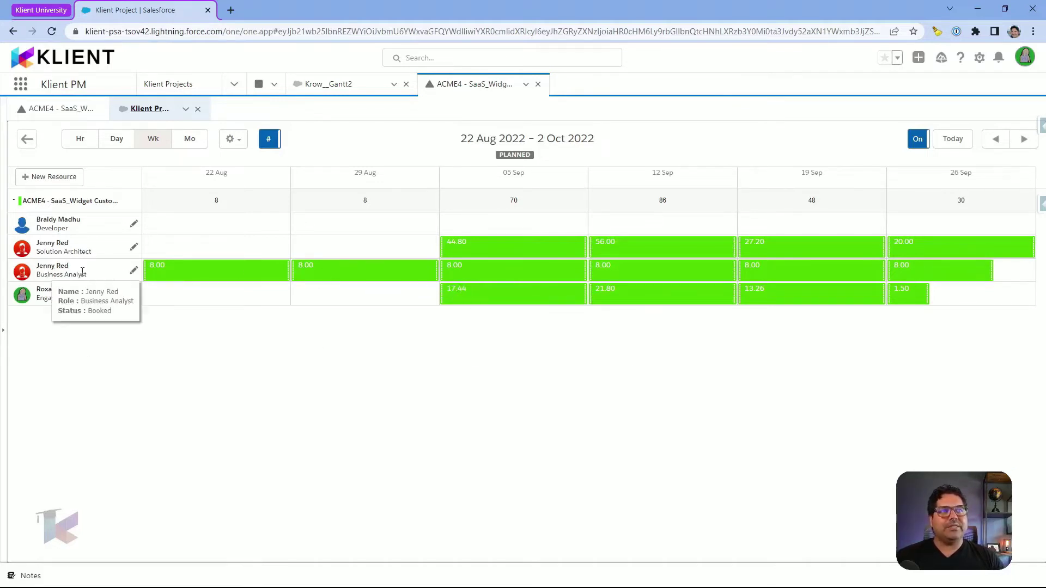
mouse_move(267, 279)
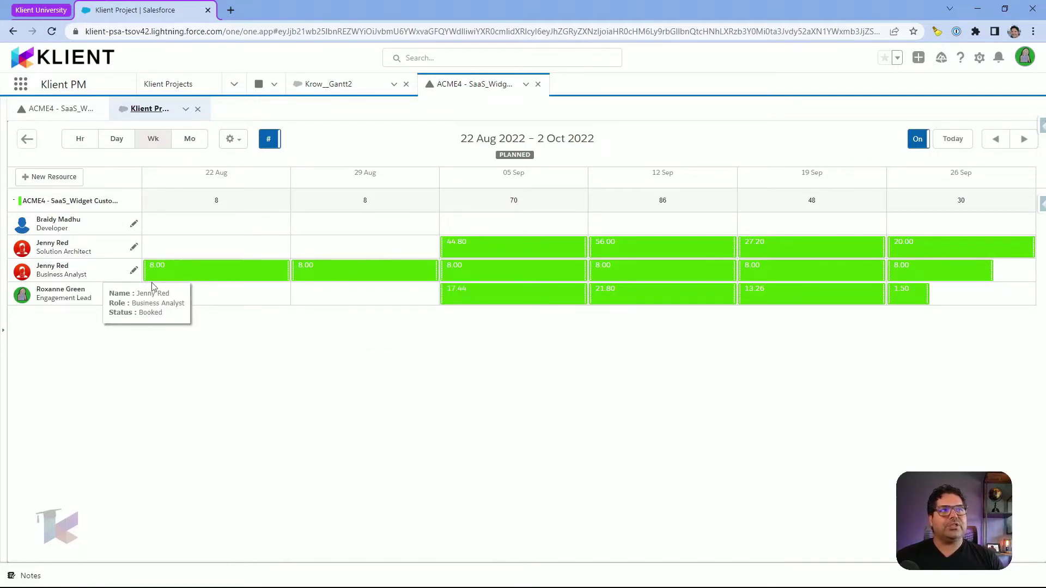
left_click(91, 277)
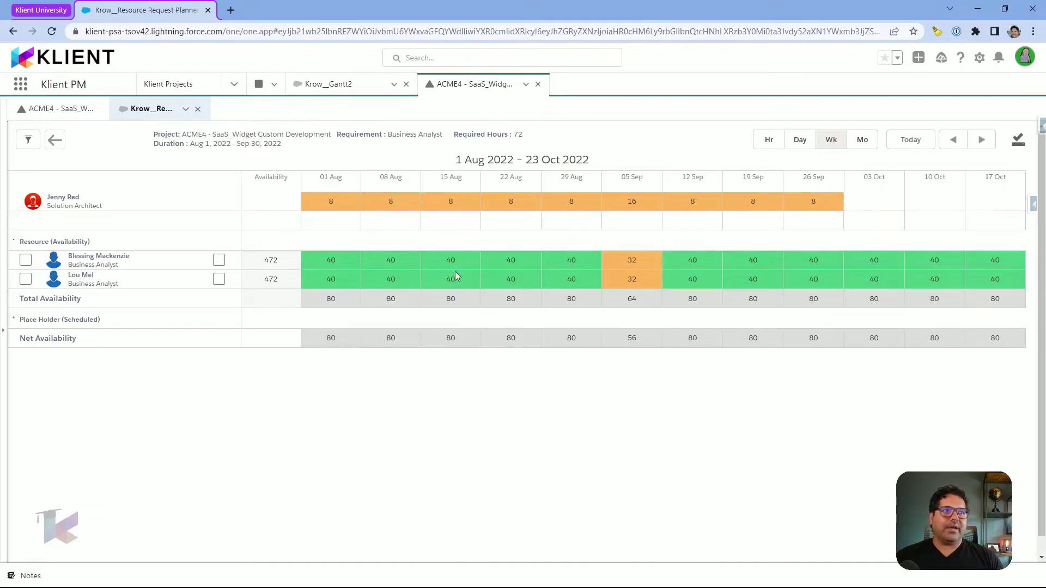
Step: Select both available business analysts and compare them side by side
left_click(26, 260)
left_click(26, 278)
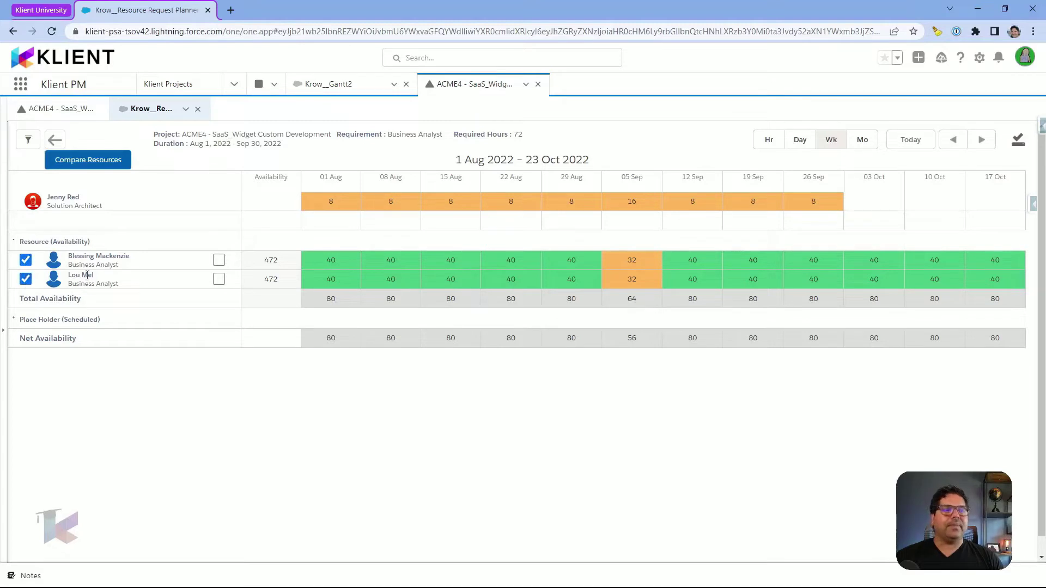
left_click(75, 160)
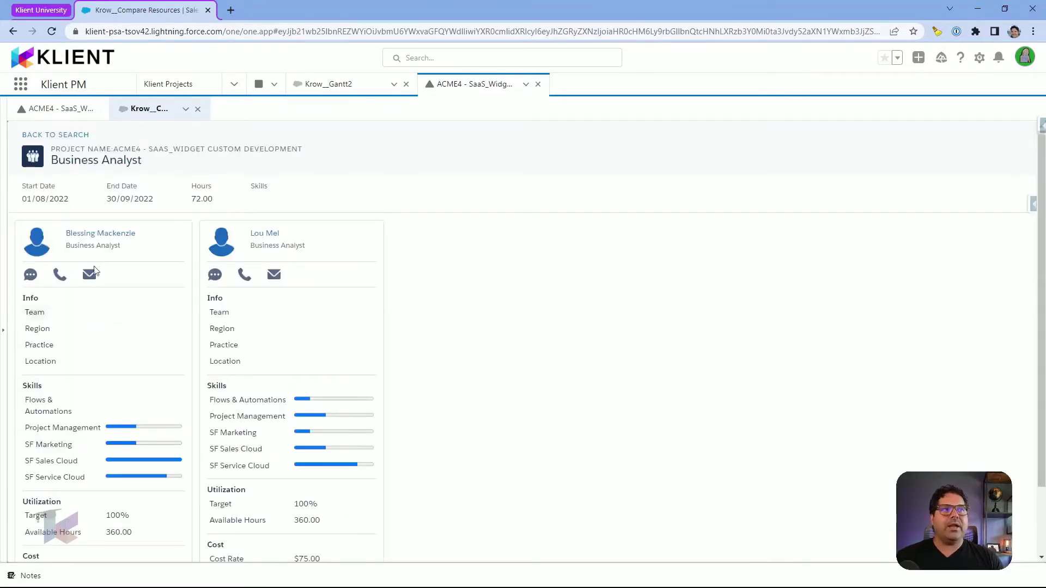
Step: Review the skills, utilization and cost of both candidates, and book the second one for the Business Analyst role
scroll(133, 361, "down", 1)
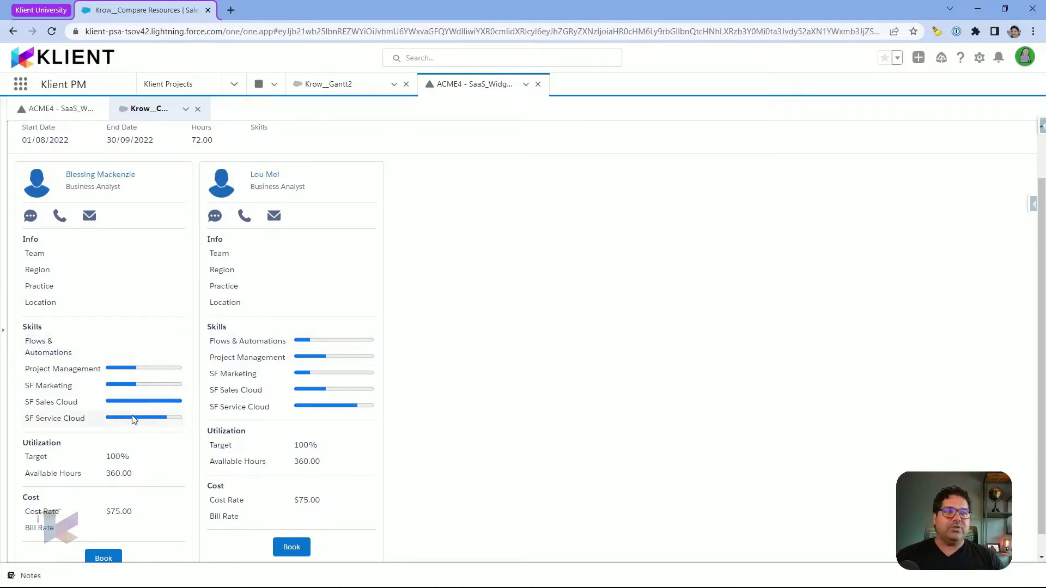
scroll(140, 415, "down", 1)
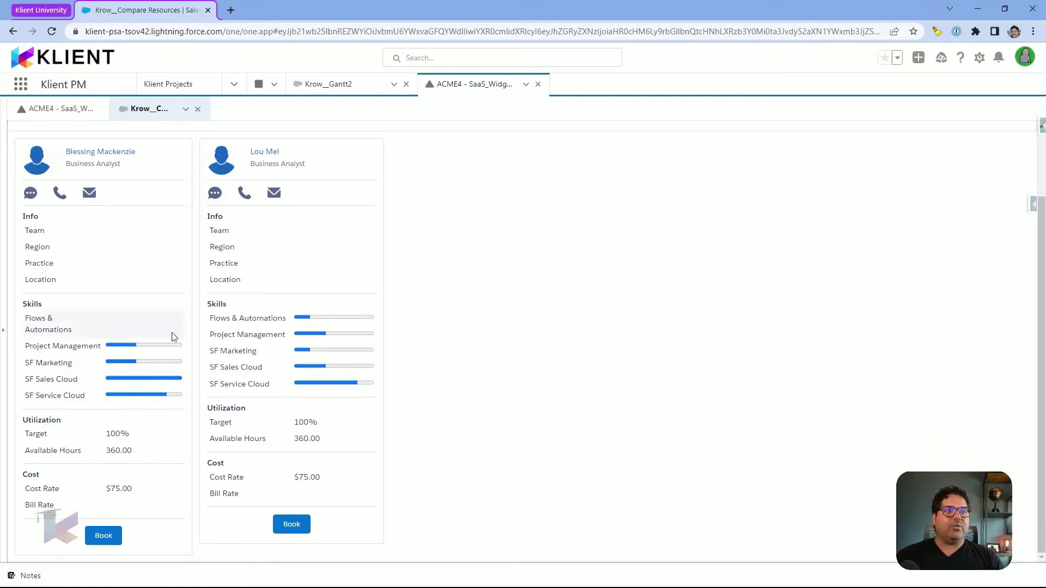
left_click(293, 526)
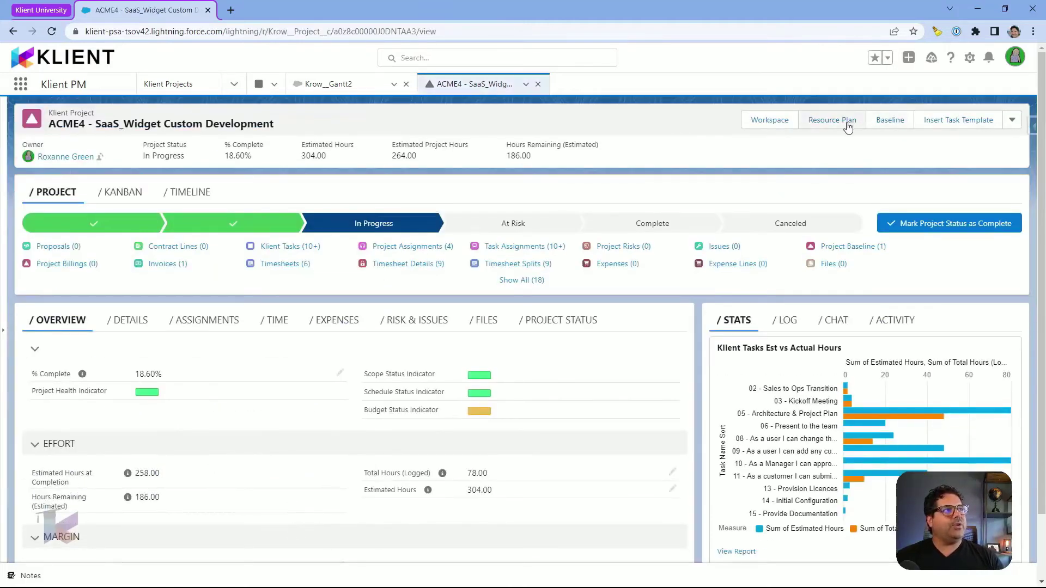
Step: Check the Business Analyst assignment in the ACME4 project's Resource Plan, and return to the project record
left_click(826, 123)
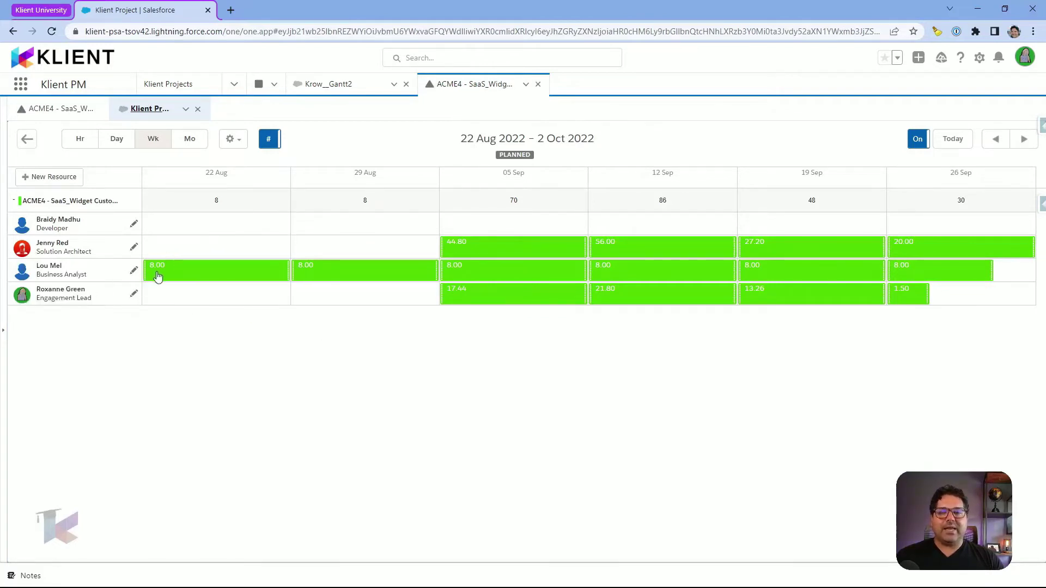
mouse_move(169, 276)
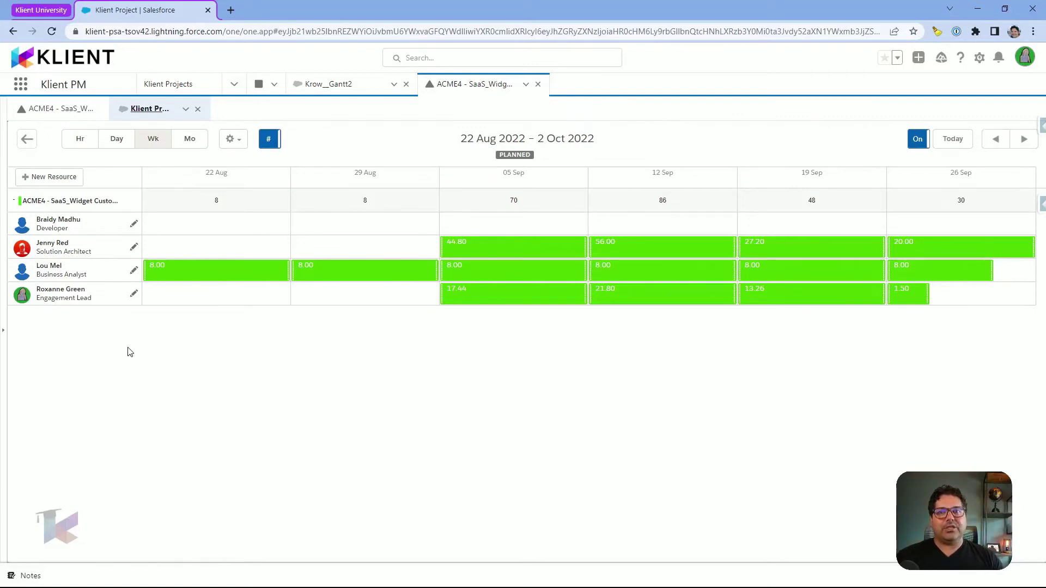
left_click(26, 139)
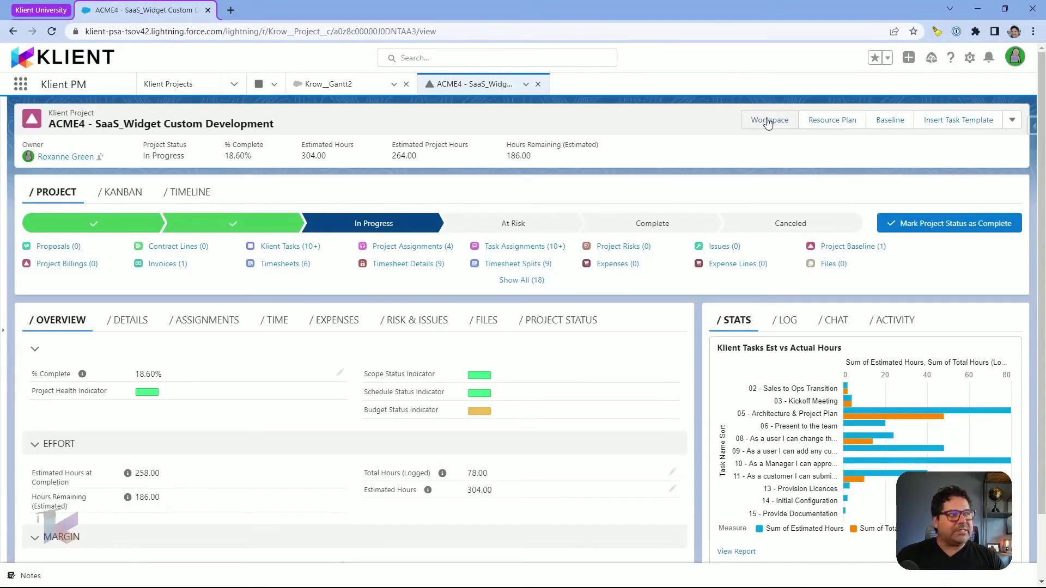
Step: Open the ACME4 project's Workspace Gantt and switch it to the Assignment layout showing hours per resource
left_click(768, 121)
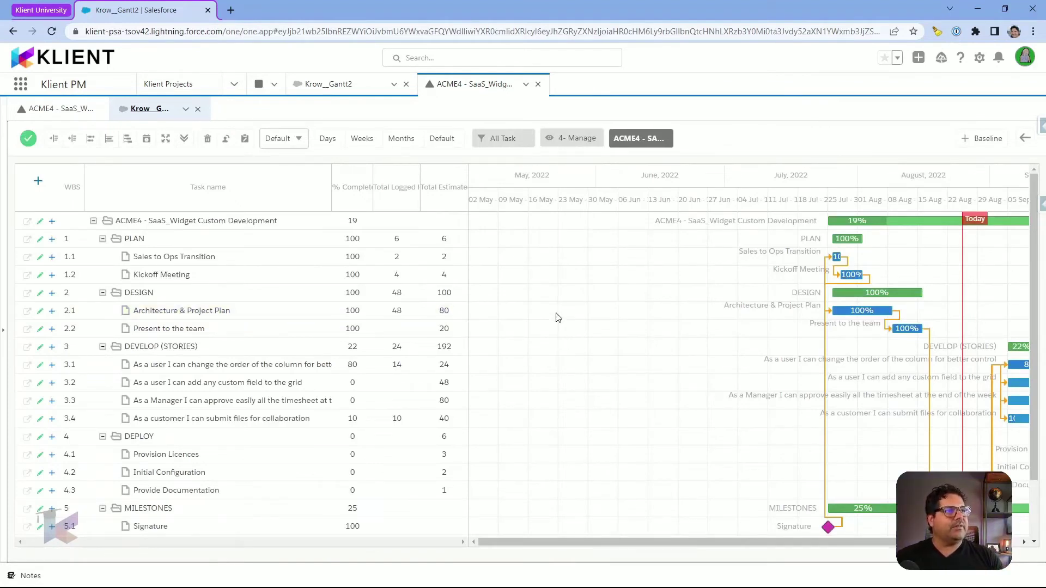
left_click_drag(540, 543, 659, 543)
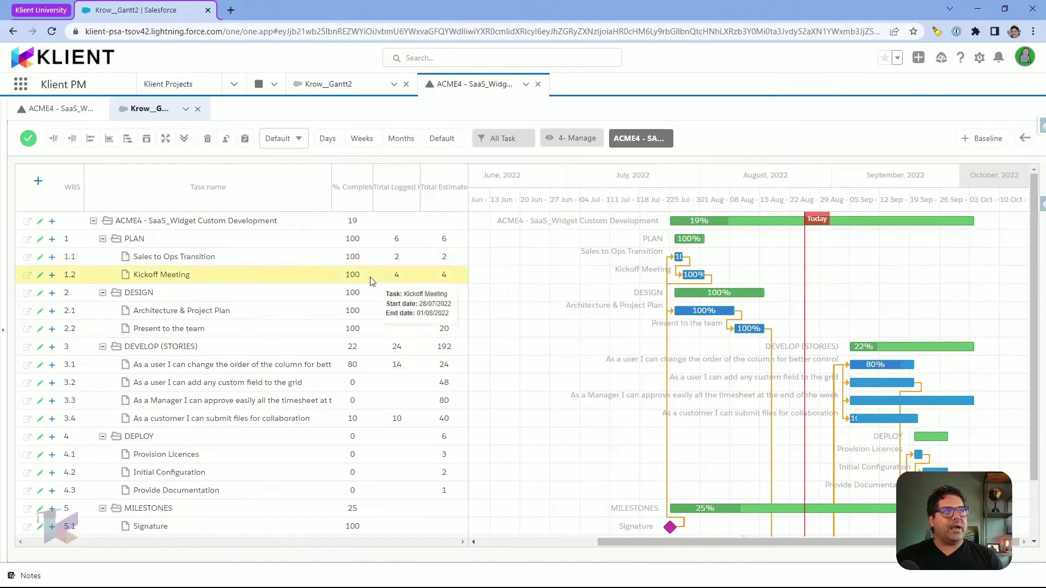
left_click(298, 140)
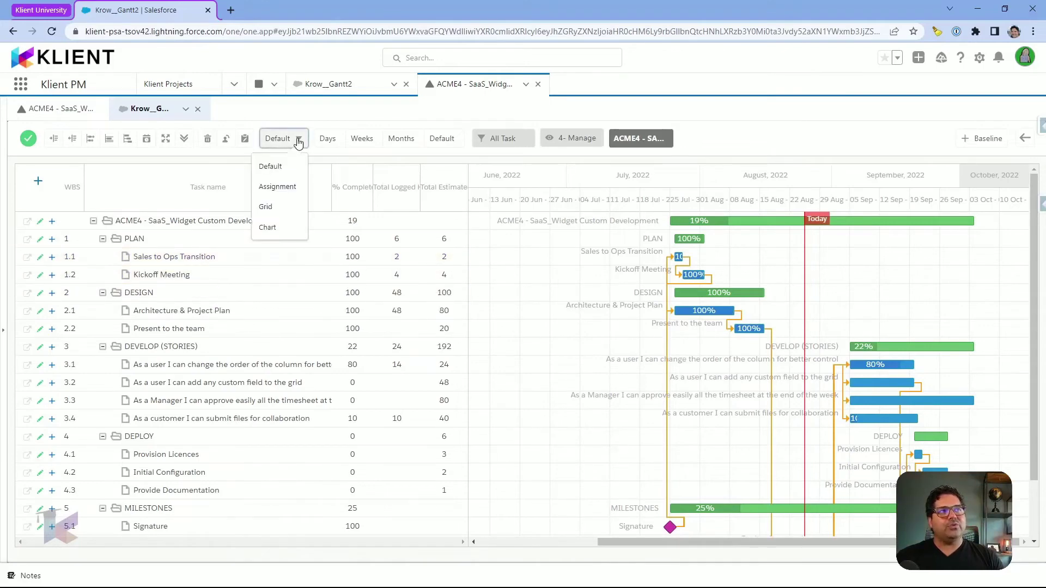
left_click(272, 188)
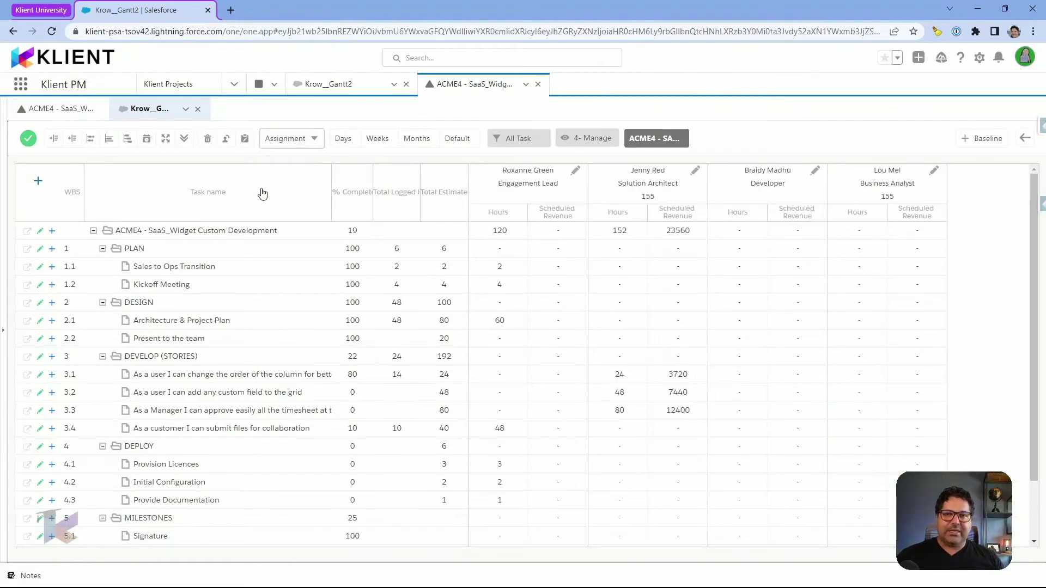
left_click(418, 267)
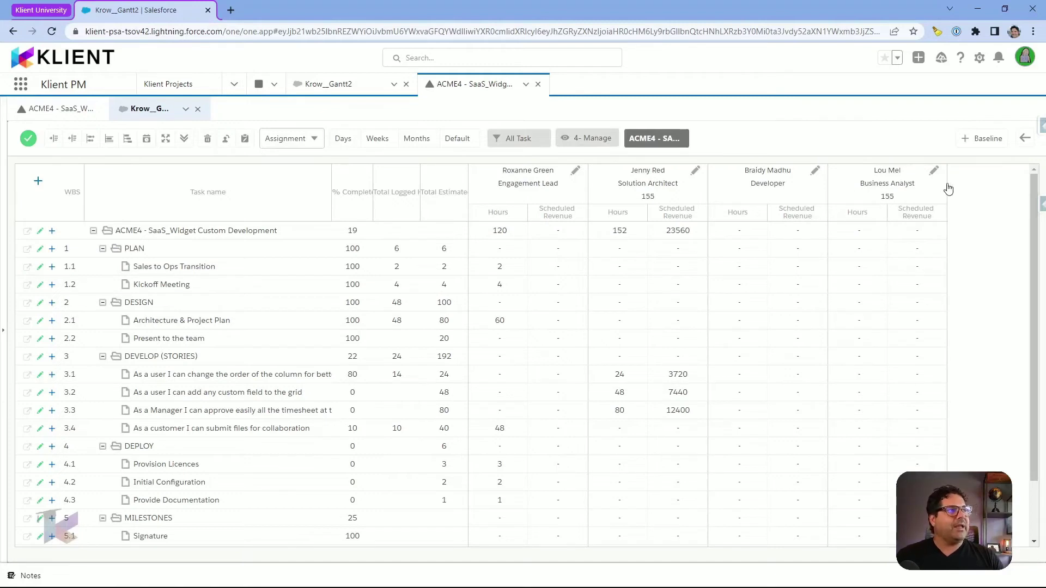
right_click(970, 187)
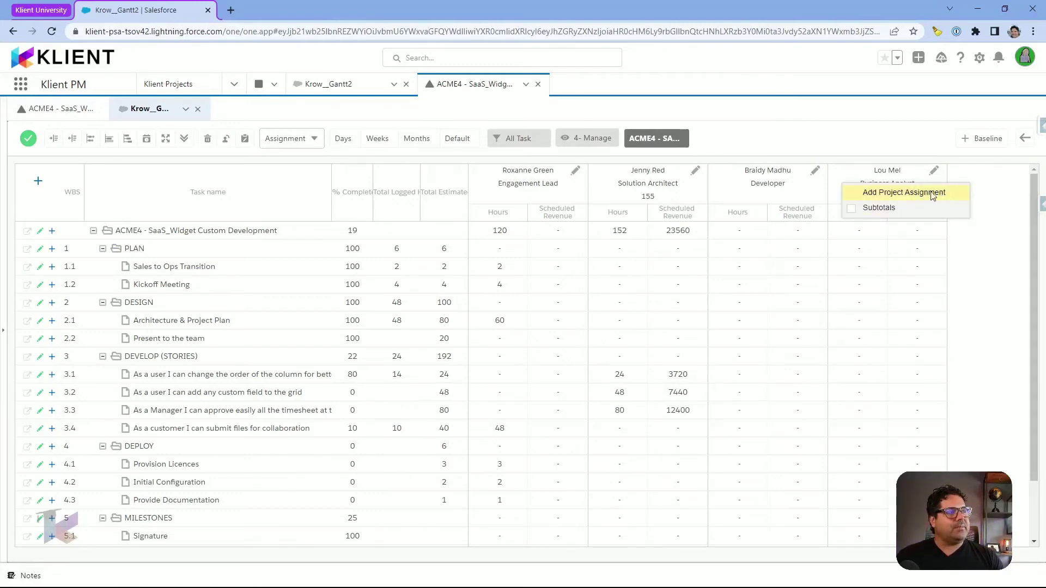
left_click(1005, 190)
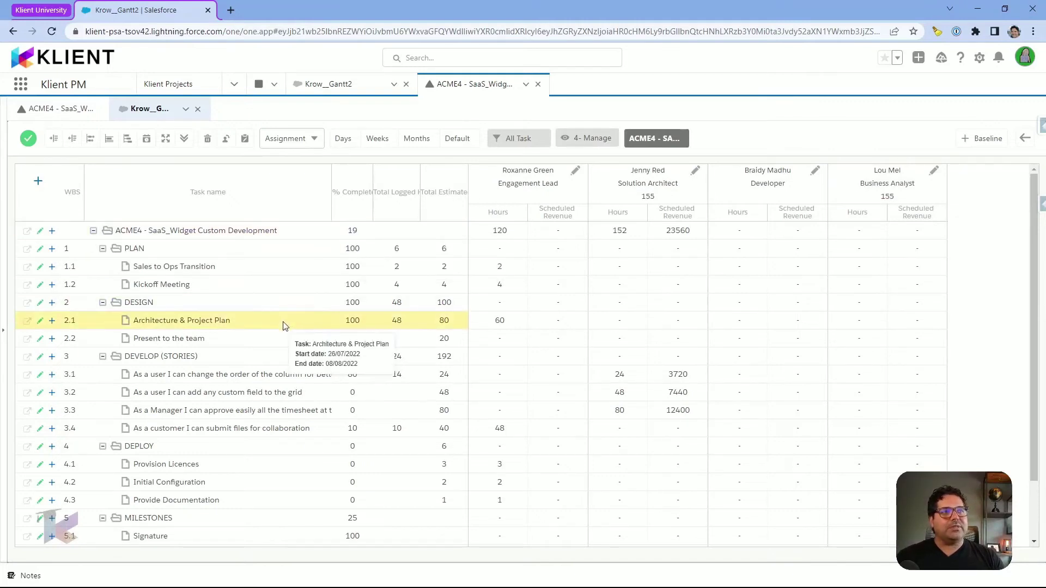
Step: Open the Architecture & Project Plan task for editing and show its resource schedule
left_click(41, 322)
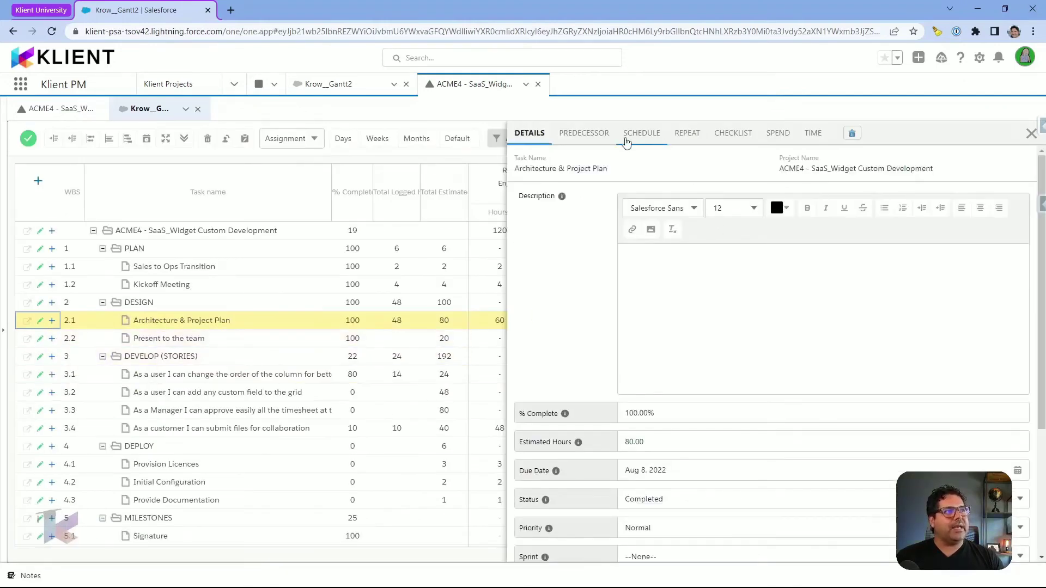
mouse_move(161, 328)
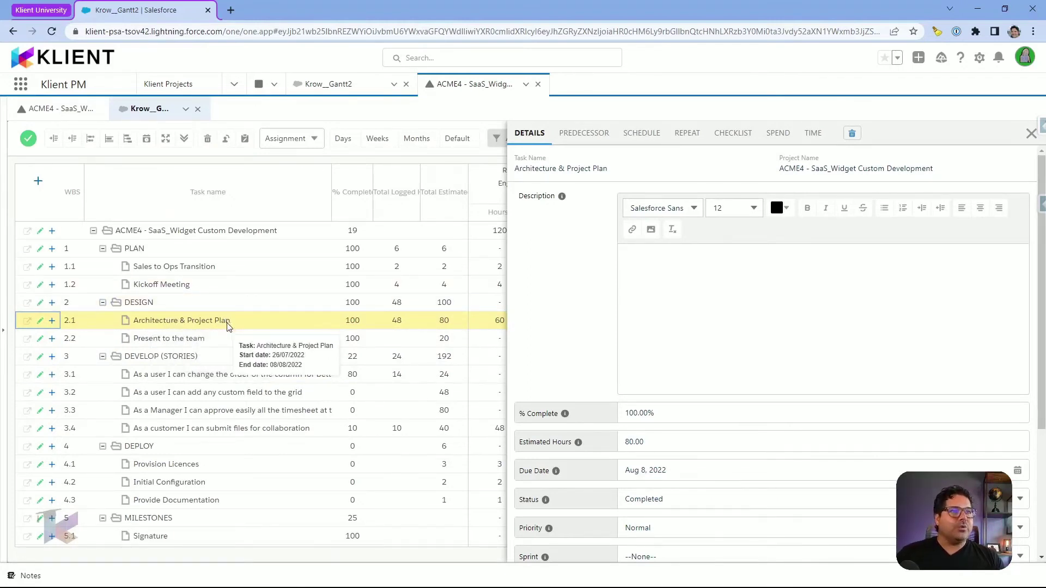
left_click(641, 138)
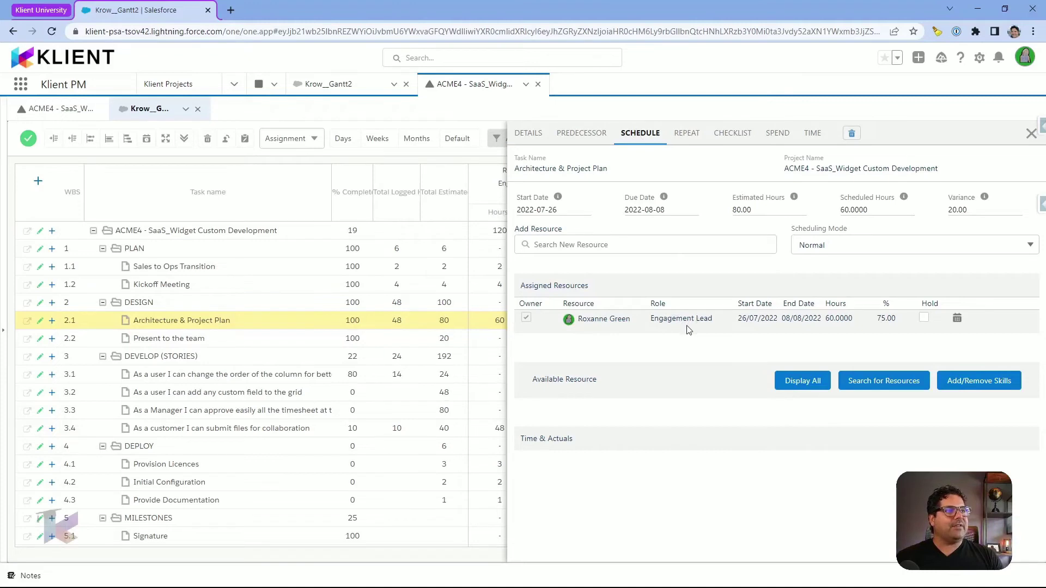
Step: Search for available resources with the Engagement Lead project role, keeping all statuses included
left_click(853, 381)
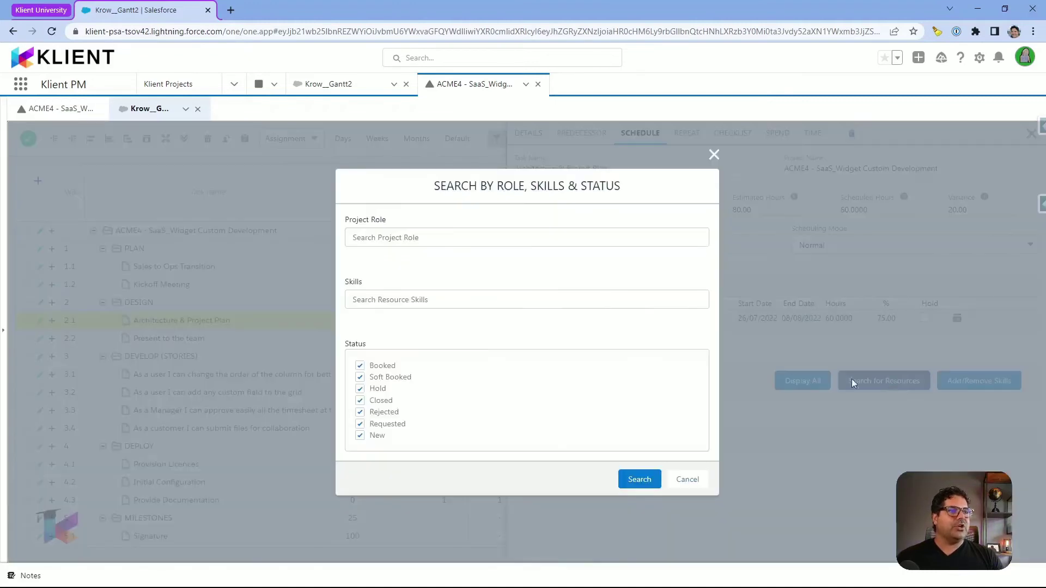
left_click(421, 230)
type("e")
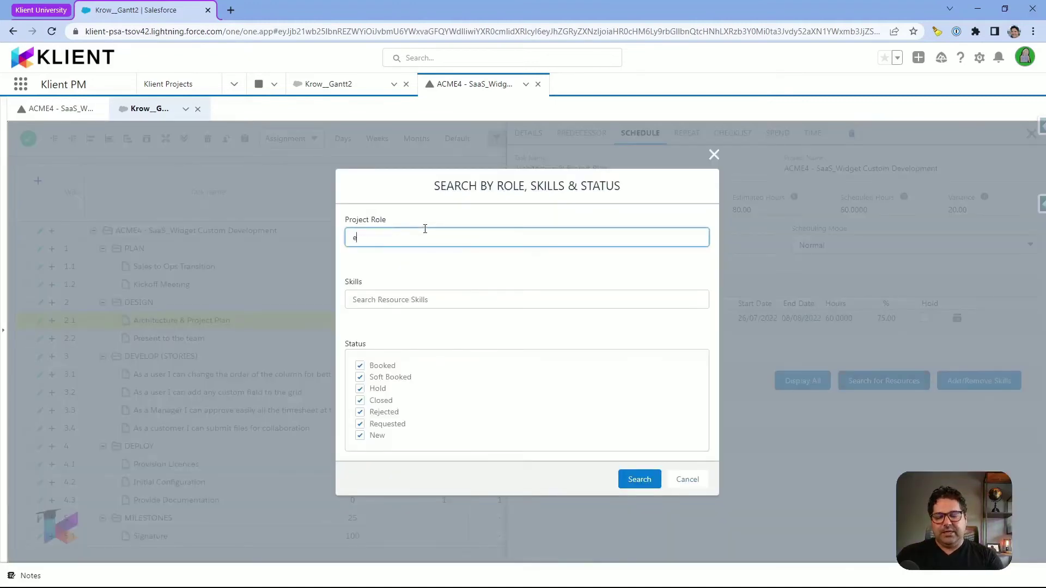
type("ngag")
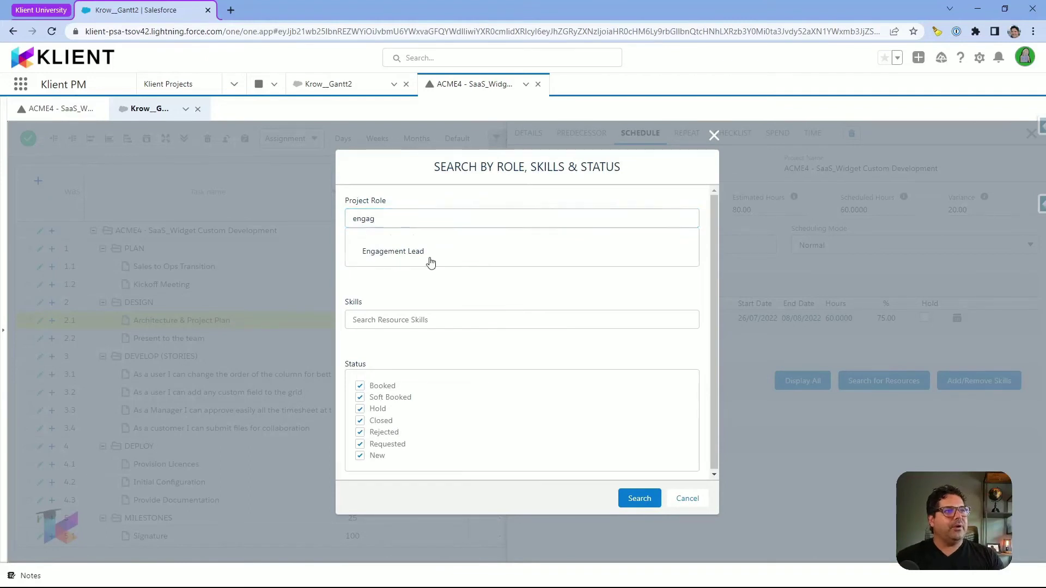
left_click(427, 261)
left_click(425, 237)
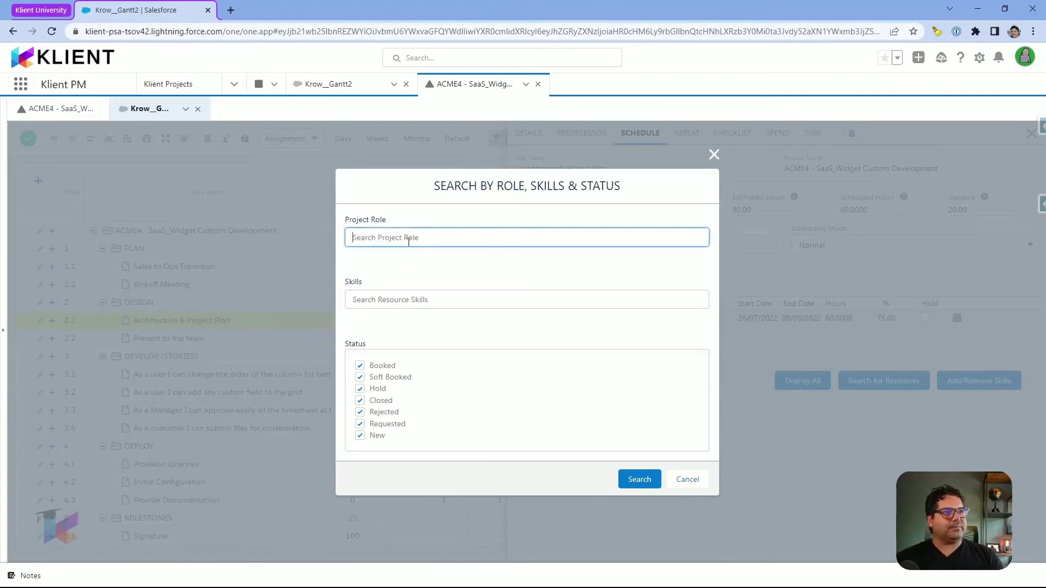
type("eng")
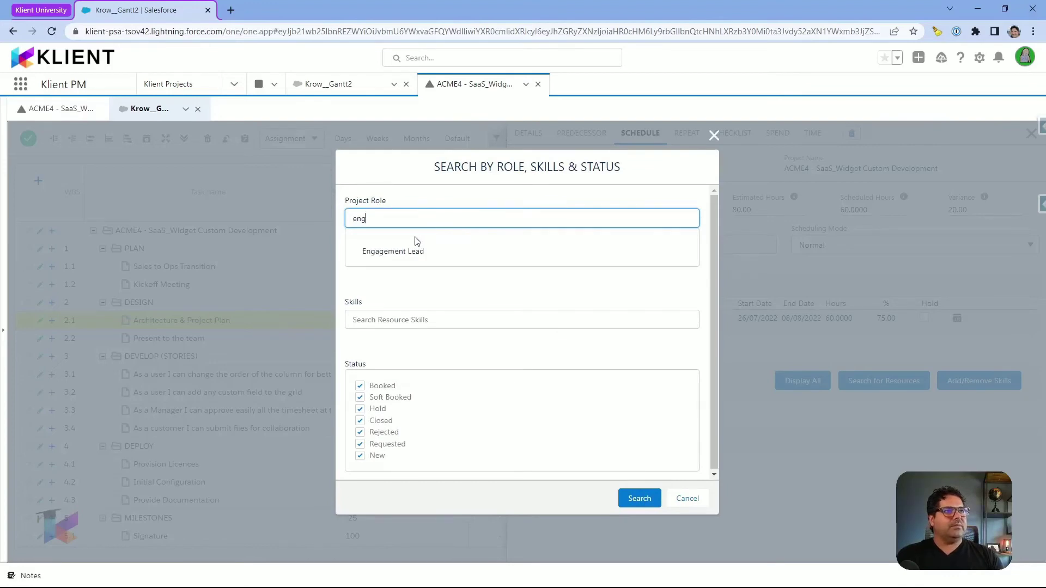
left_click(370, 254)
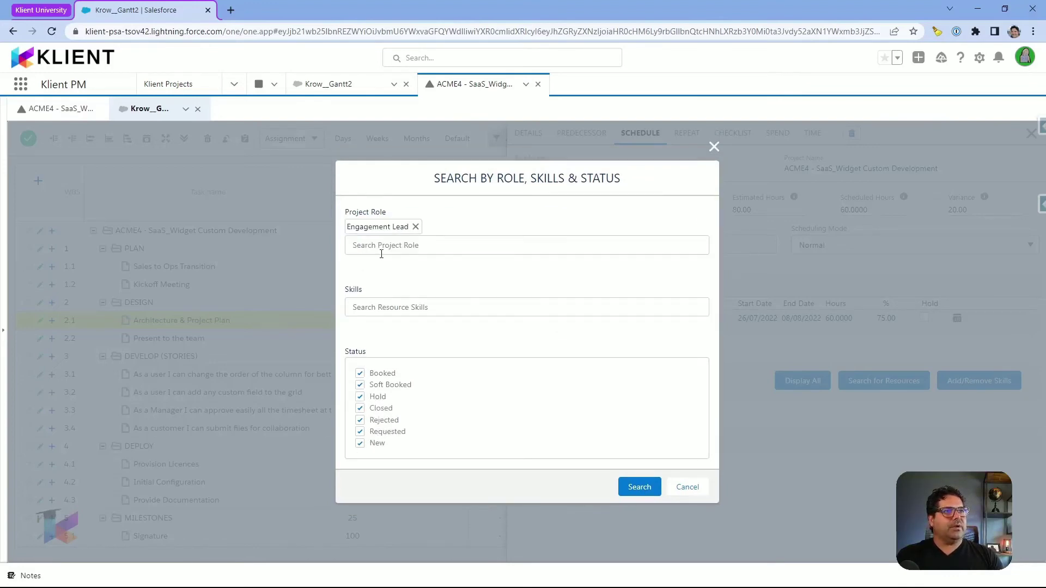
left_click(648, 487)
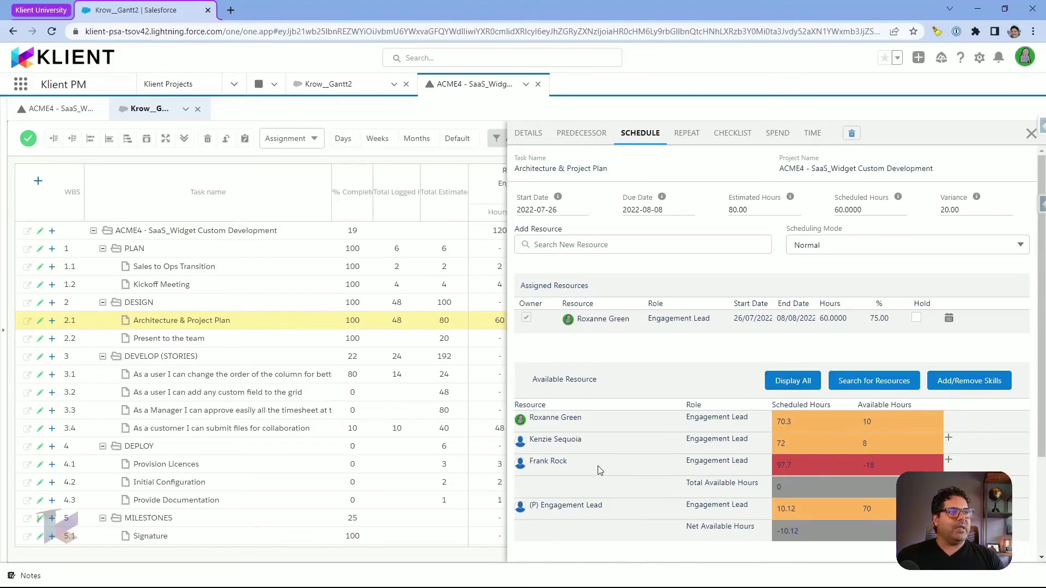
Step: Assign the Engagement Lead with 8 available hours to the task, set that resource's hours to 10, and close the task details
left_click(948, 440)
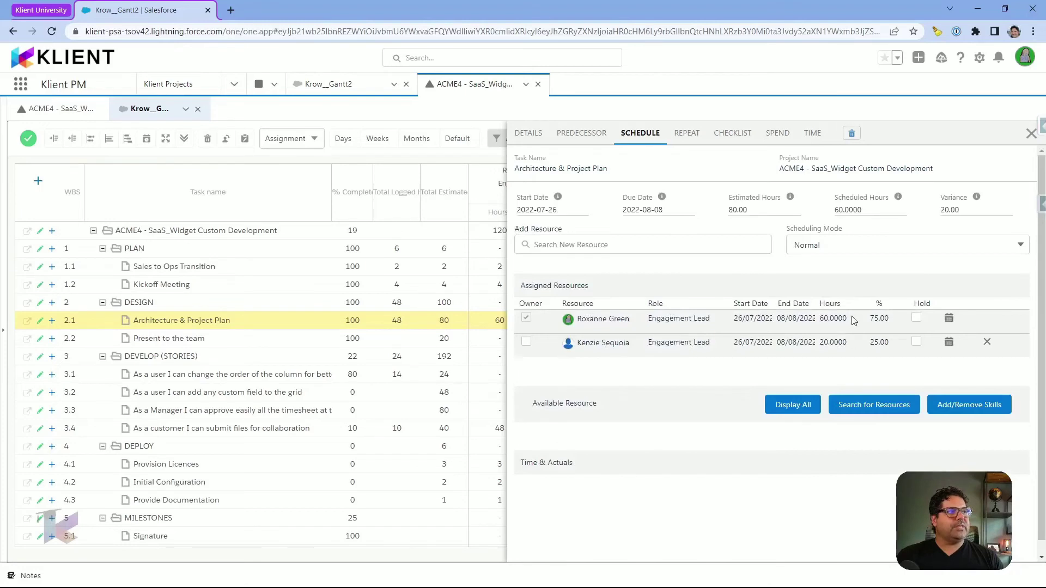
left_click(830, 342)
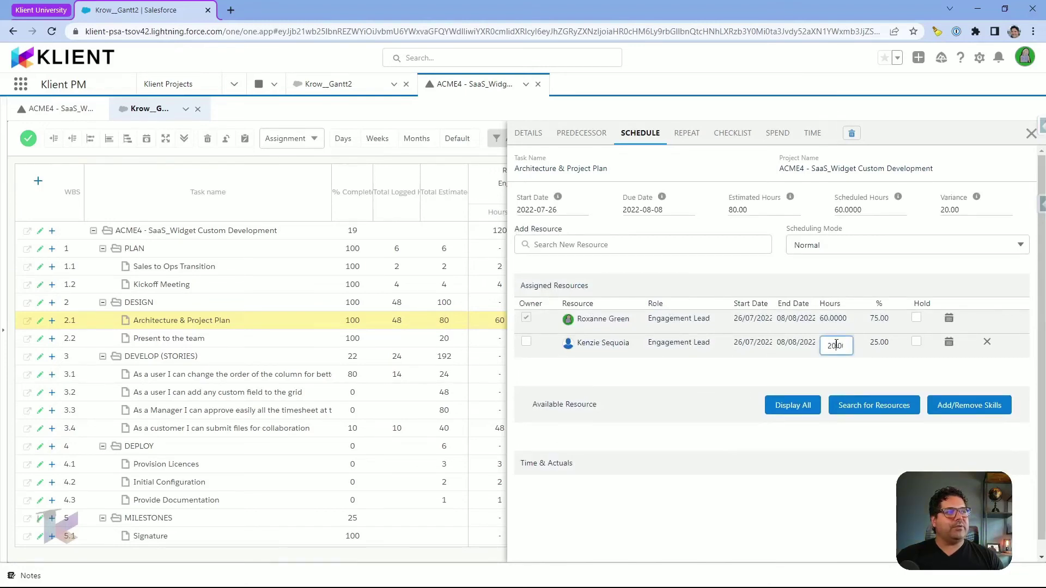
key("Return")
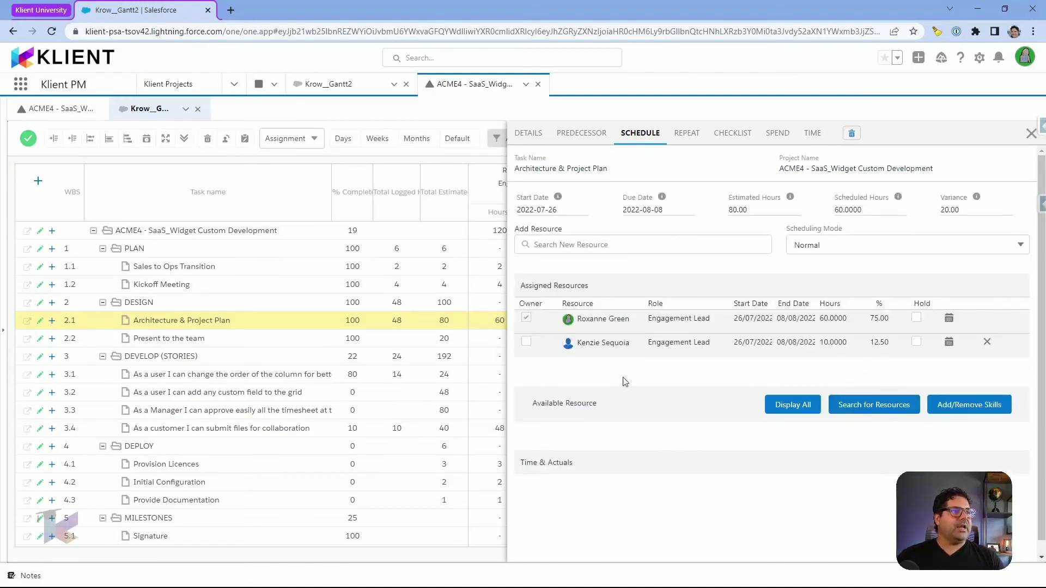
left_click(1030, 134)
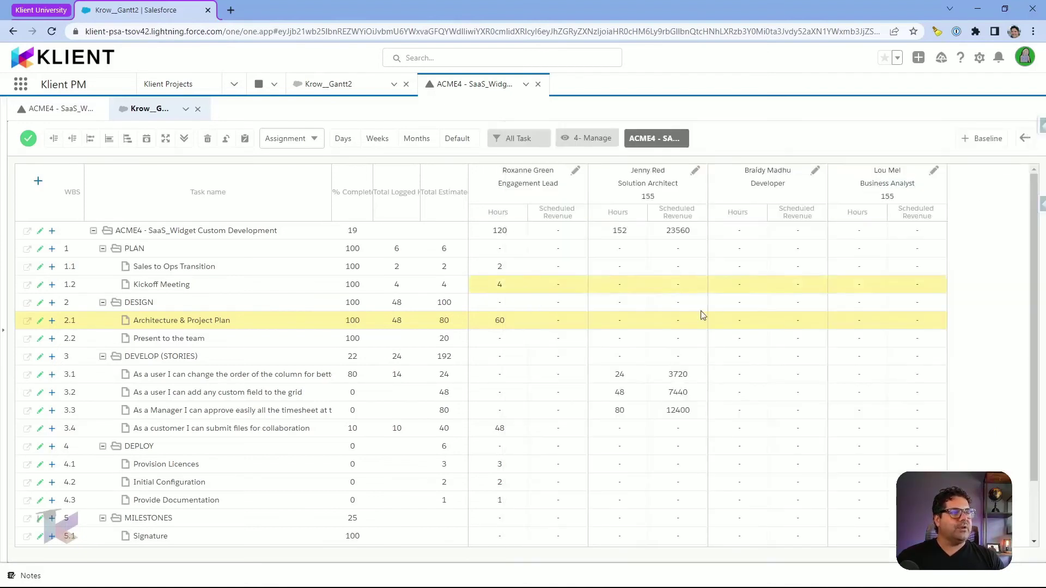
Step: Reload the Gantt in the Assignment layout and check the added Engagement Lead's hours on the Architecture & Project Plan task
key("F5")
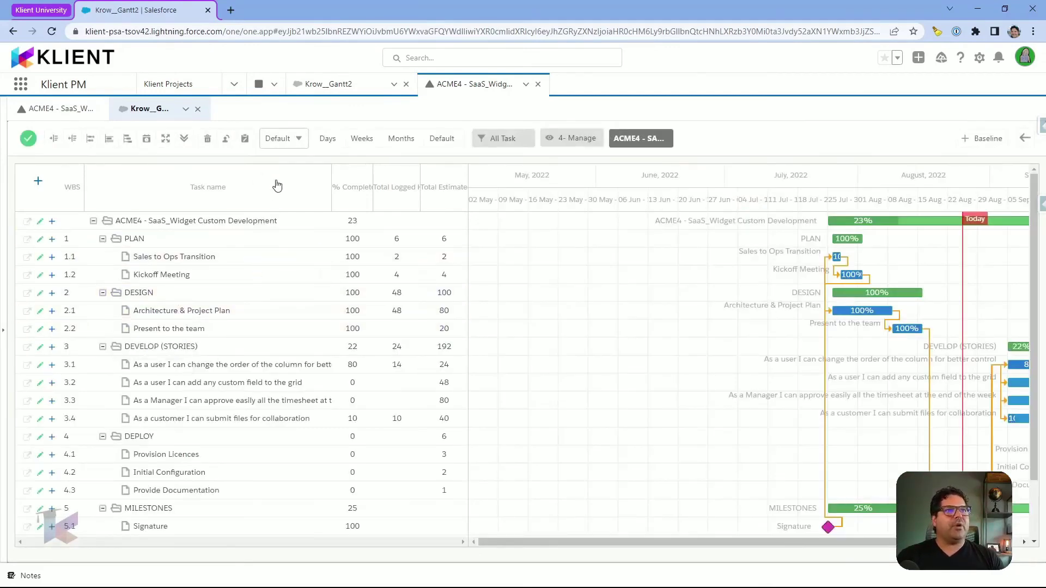
left_click(301, 139)
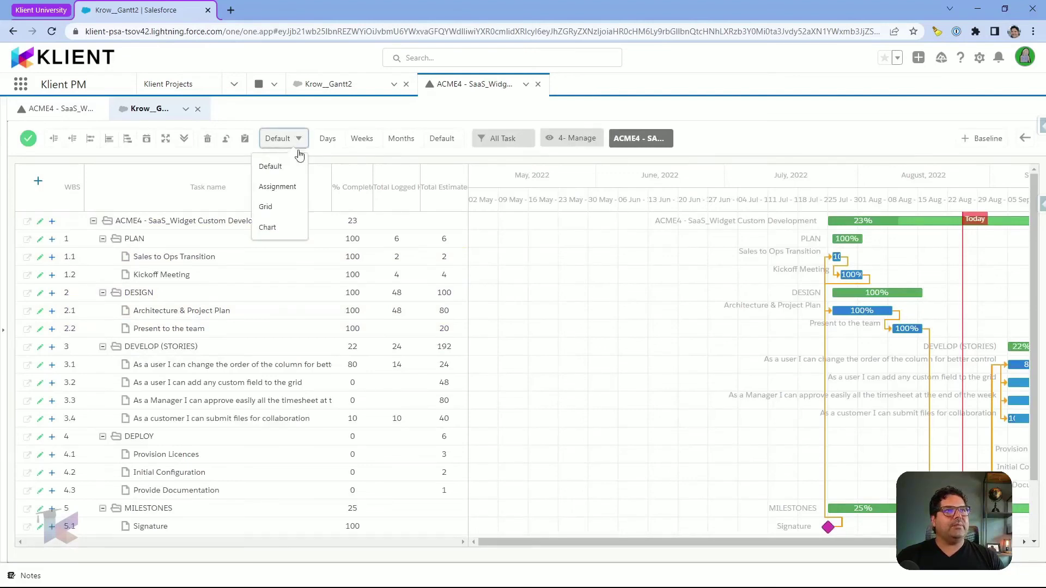
left_click(293, 190)
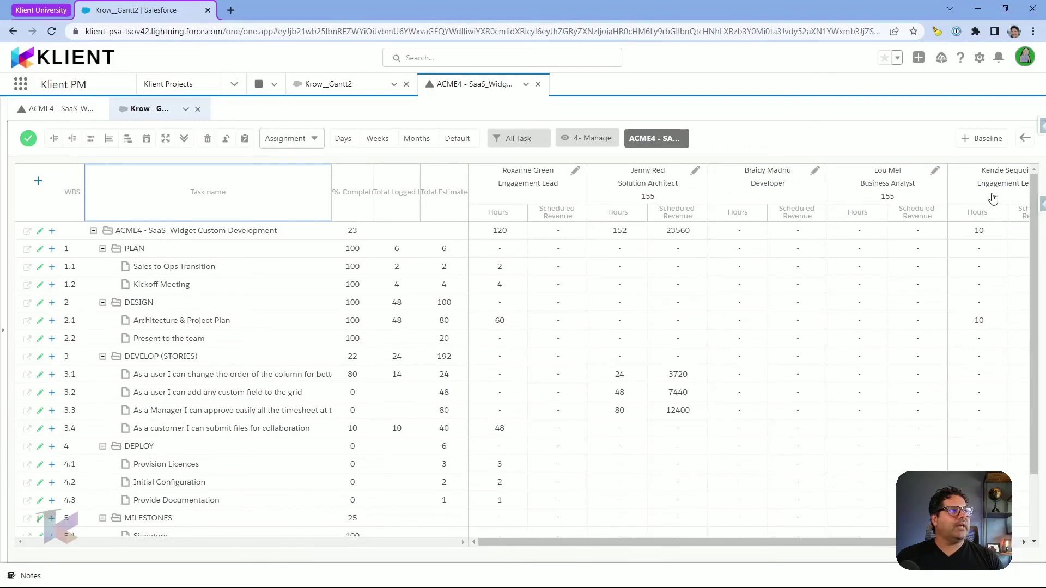
mouse_move(982, 321)
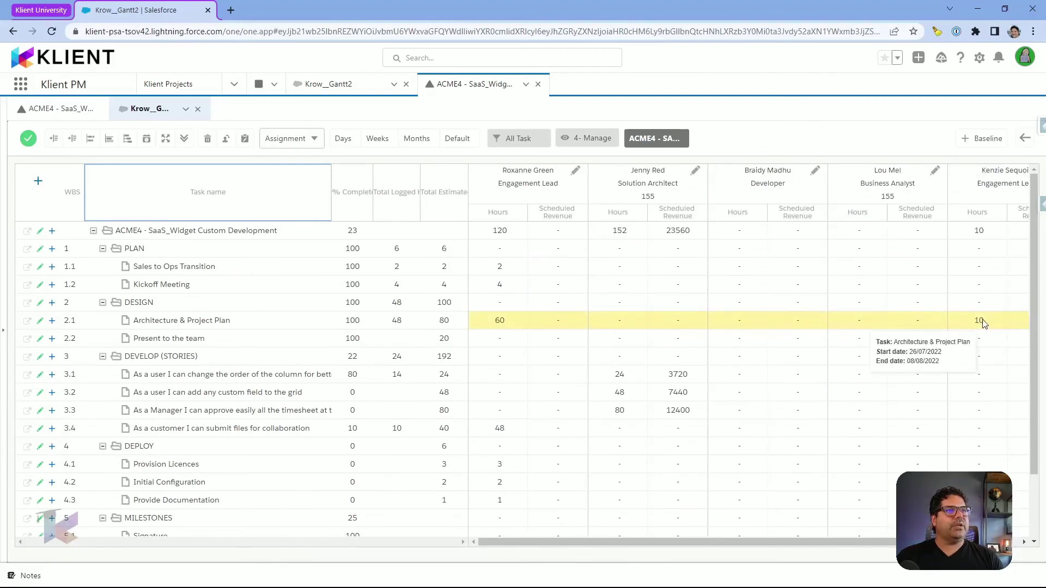